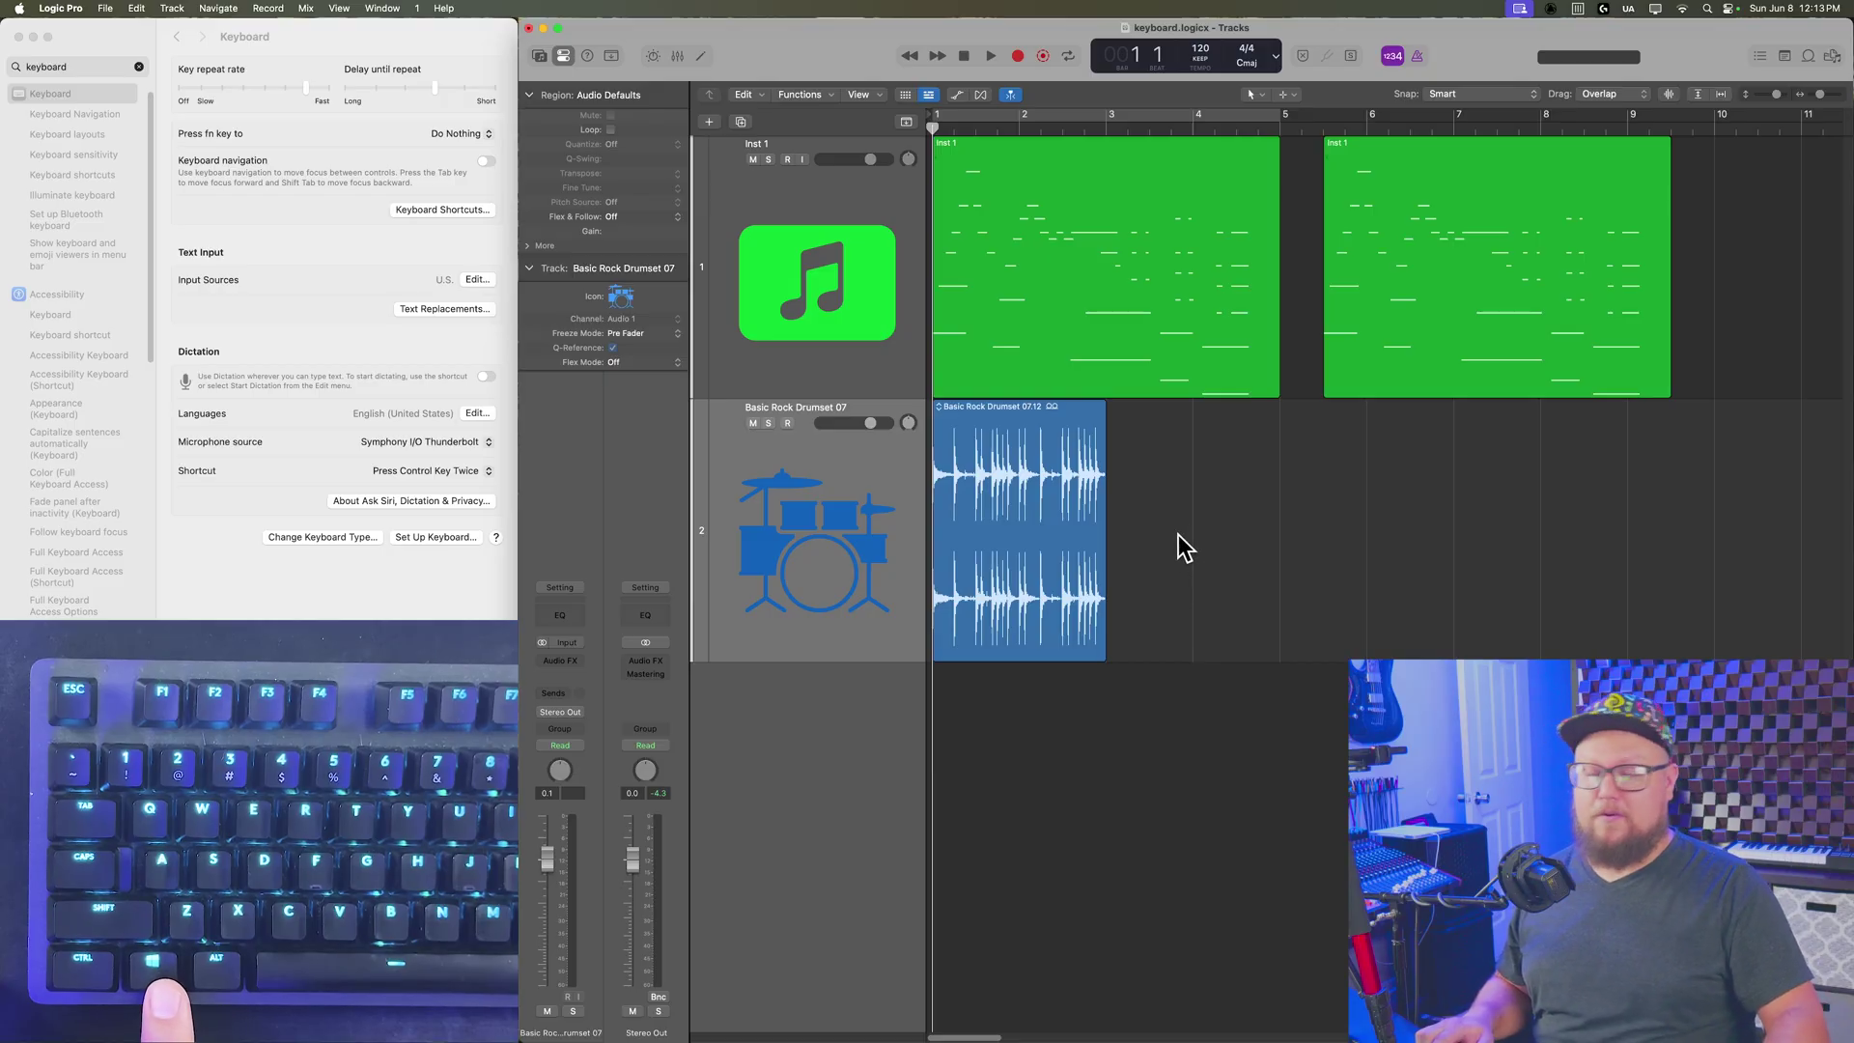
Copy the two Inst 1 regions onto track 2, then undo the paste and return the playhead to the start.
left_click(1033, 449)
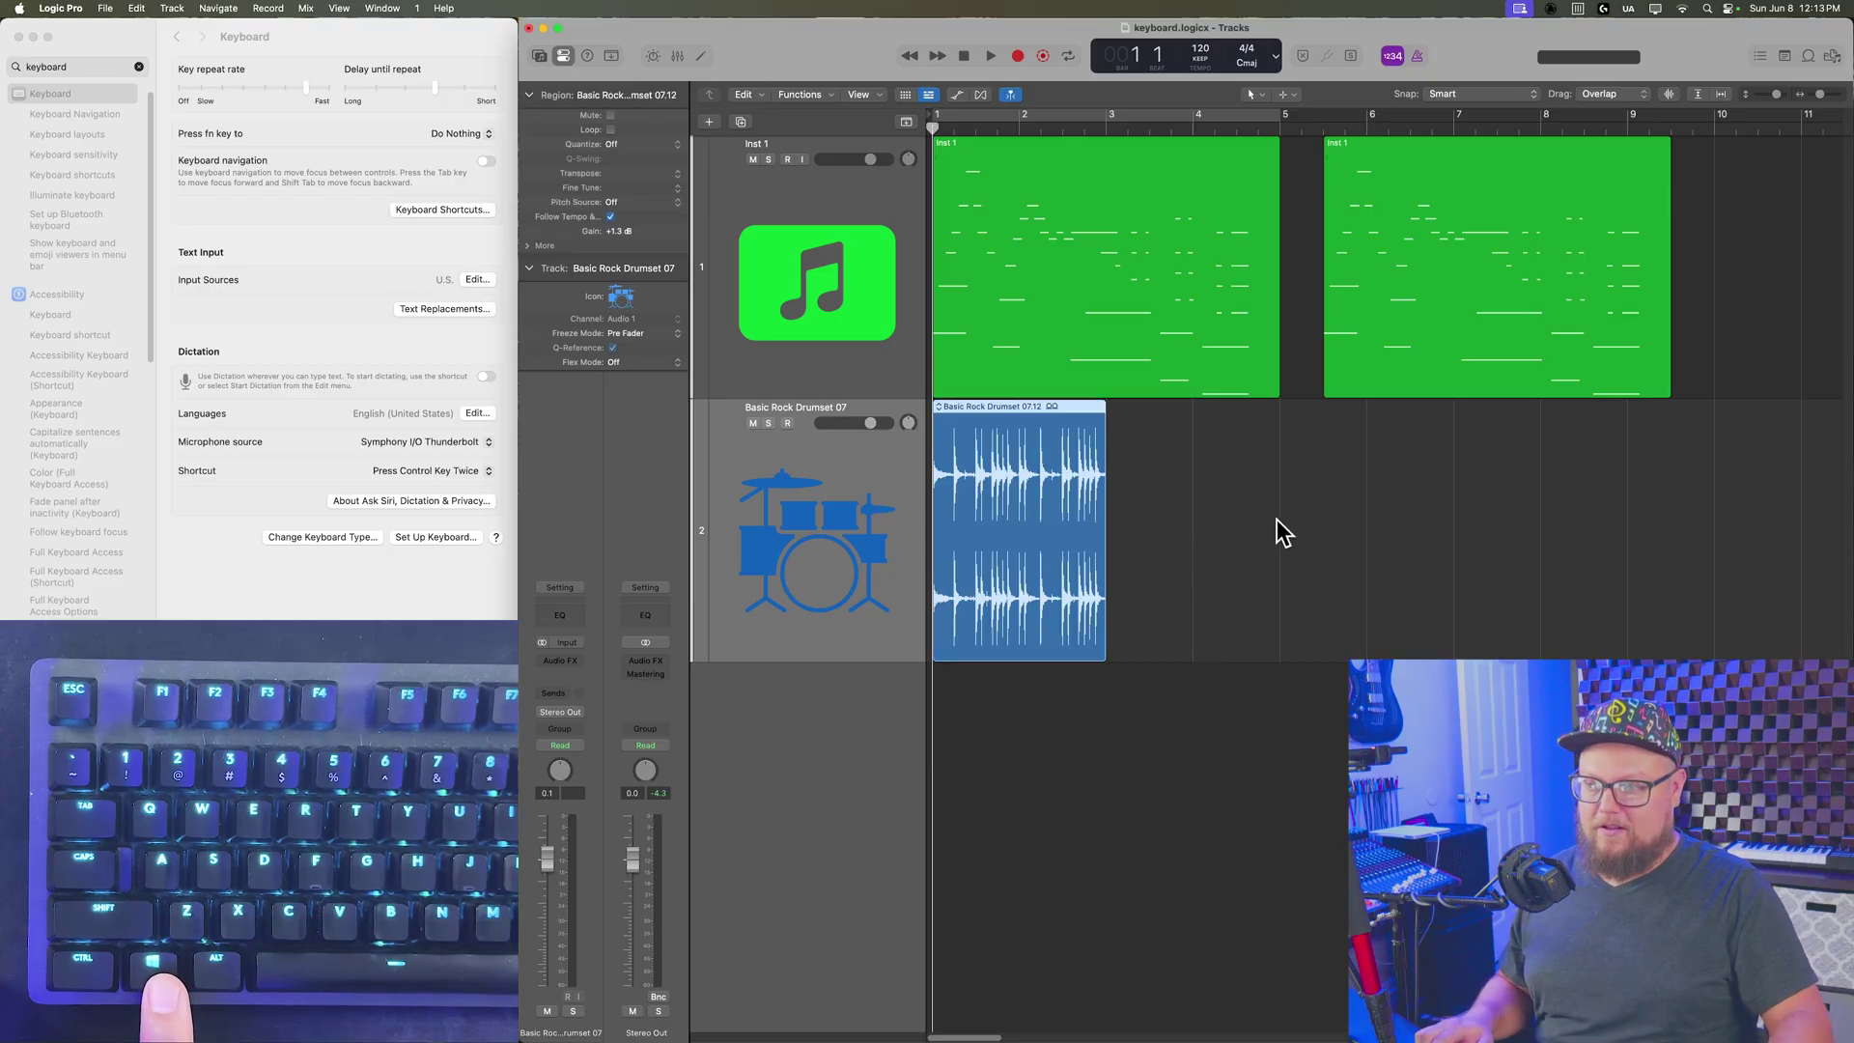
left_click(1013, 232)
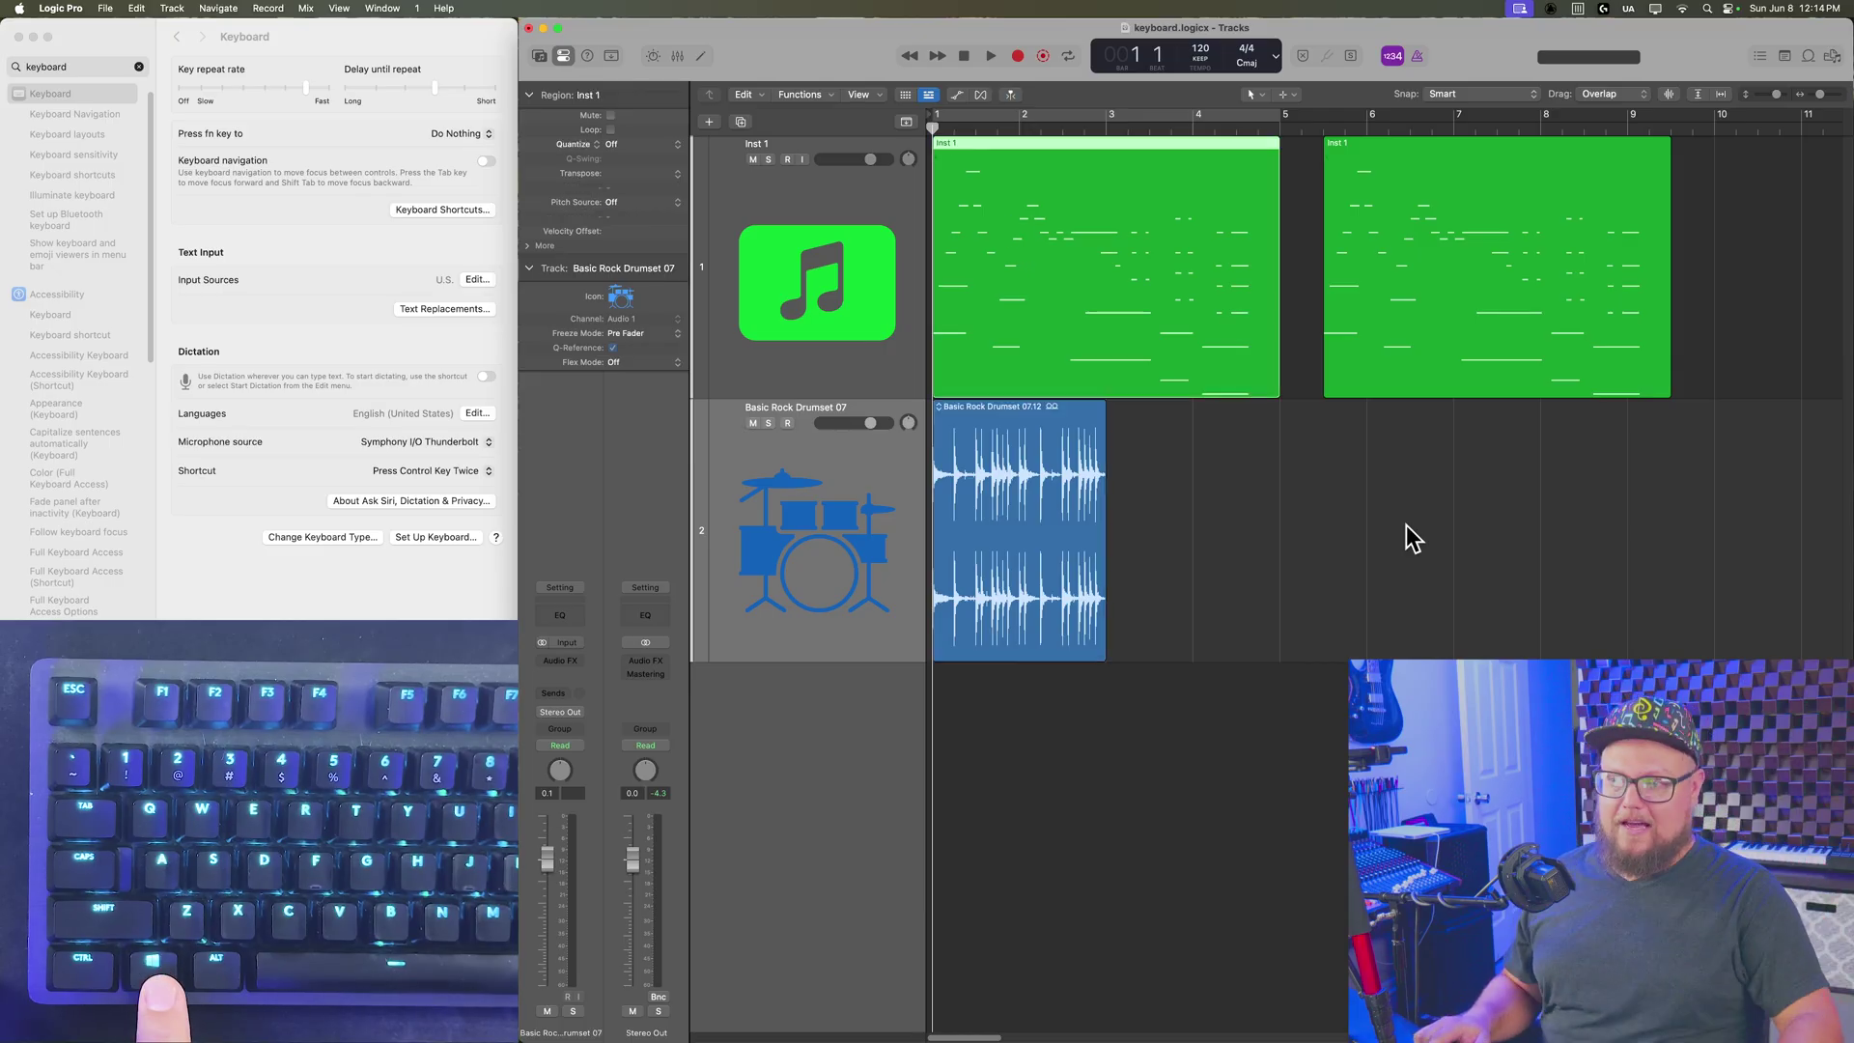
left_click(1407, 328)
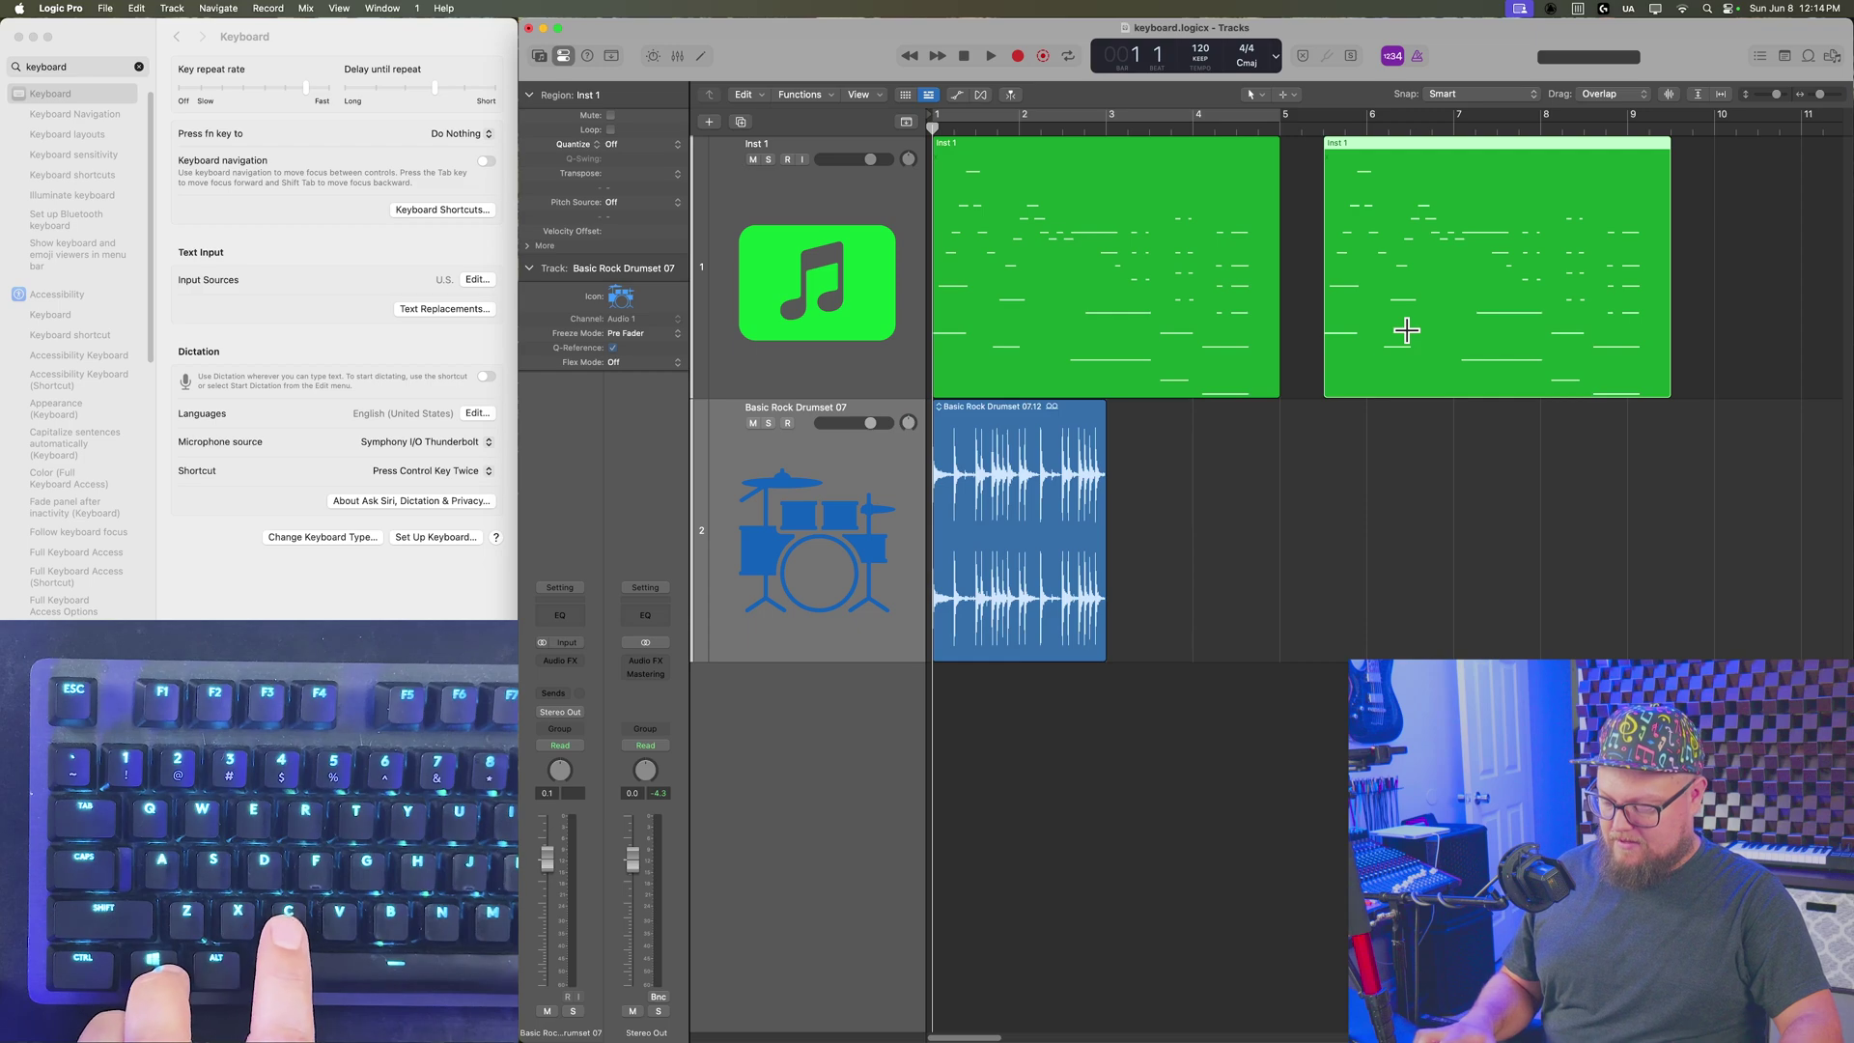
key("super+c")
left_click(1700, 131)
key("super+v")
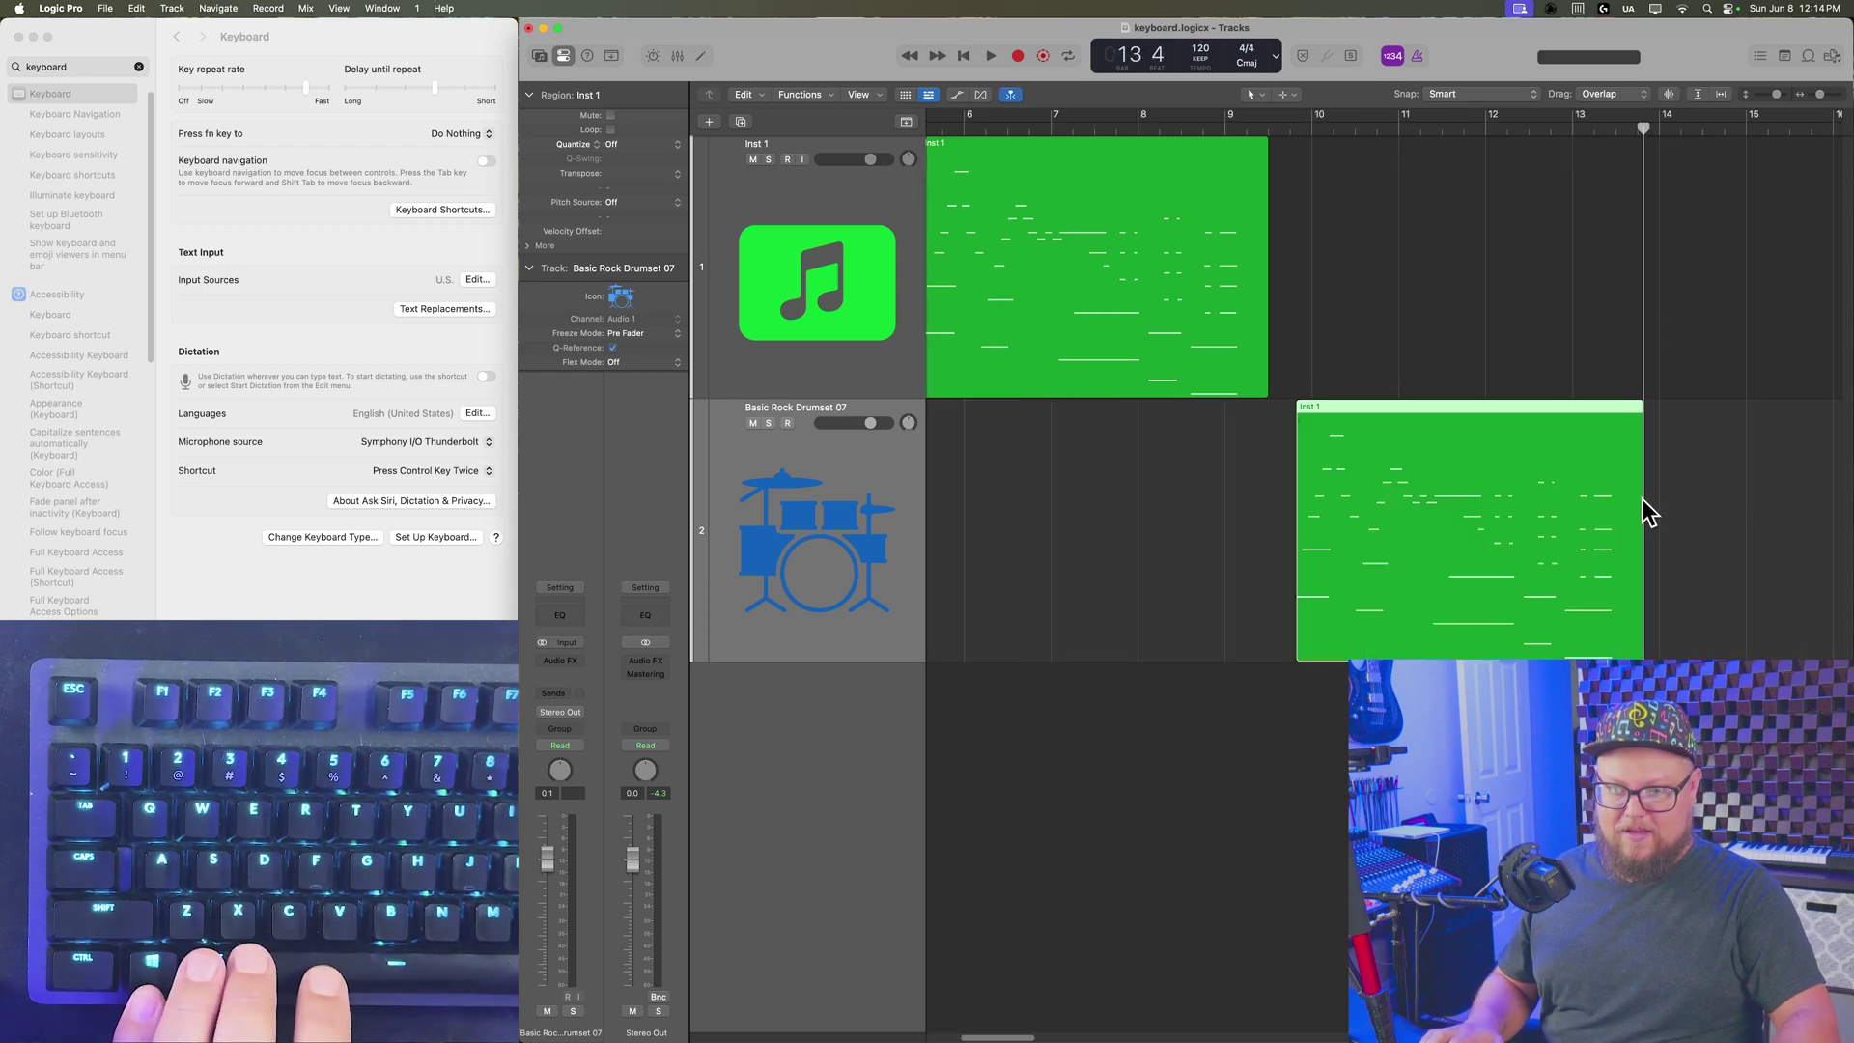
key("super+z")
key("Return")
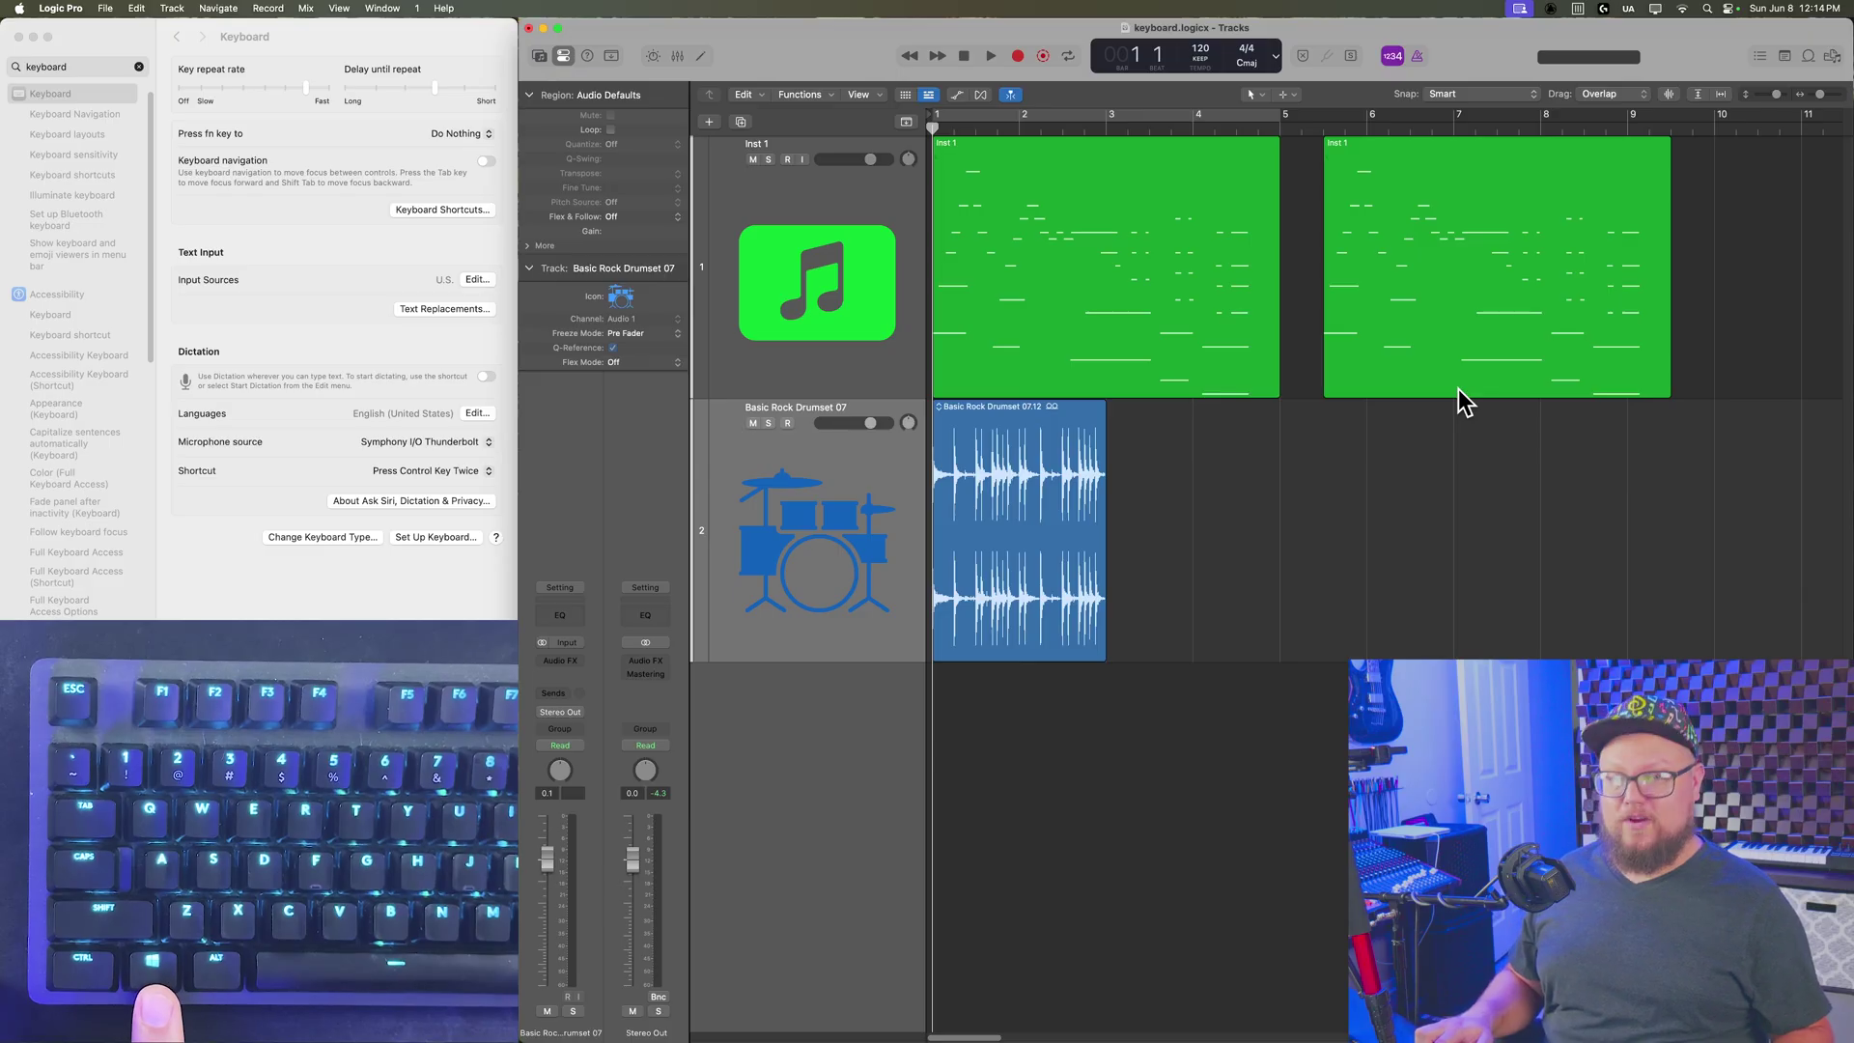
Drag a copy of the drum region further right, then delete that copy.
left_click(1017, 488)
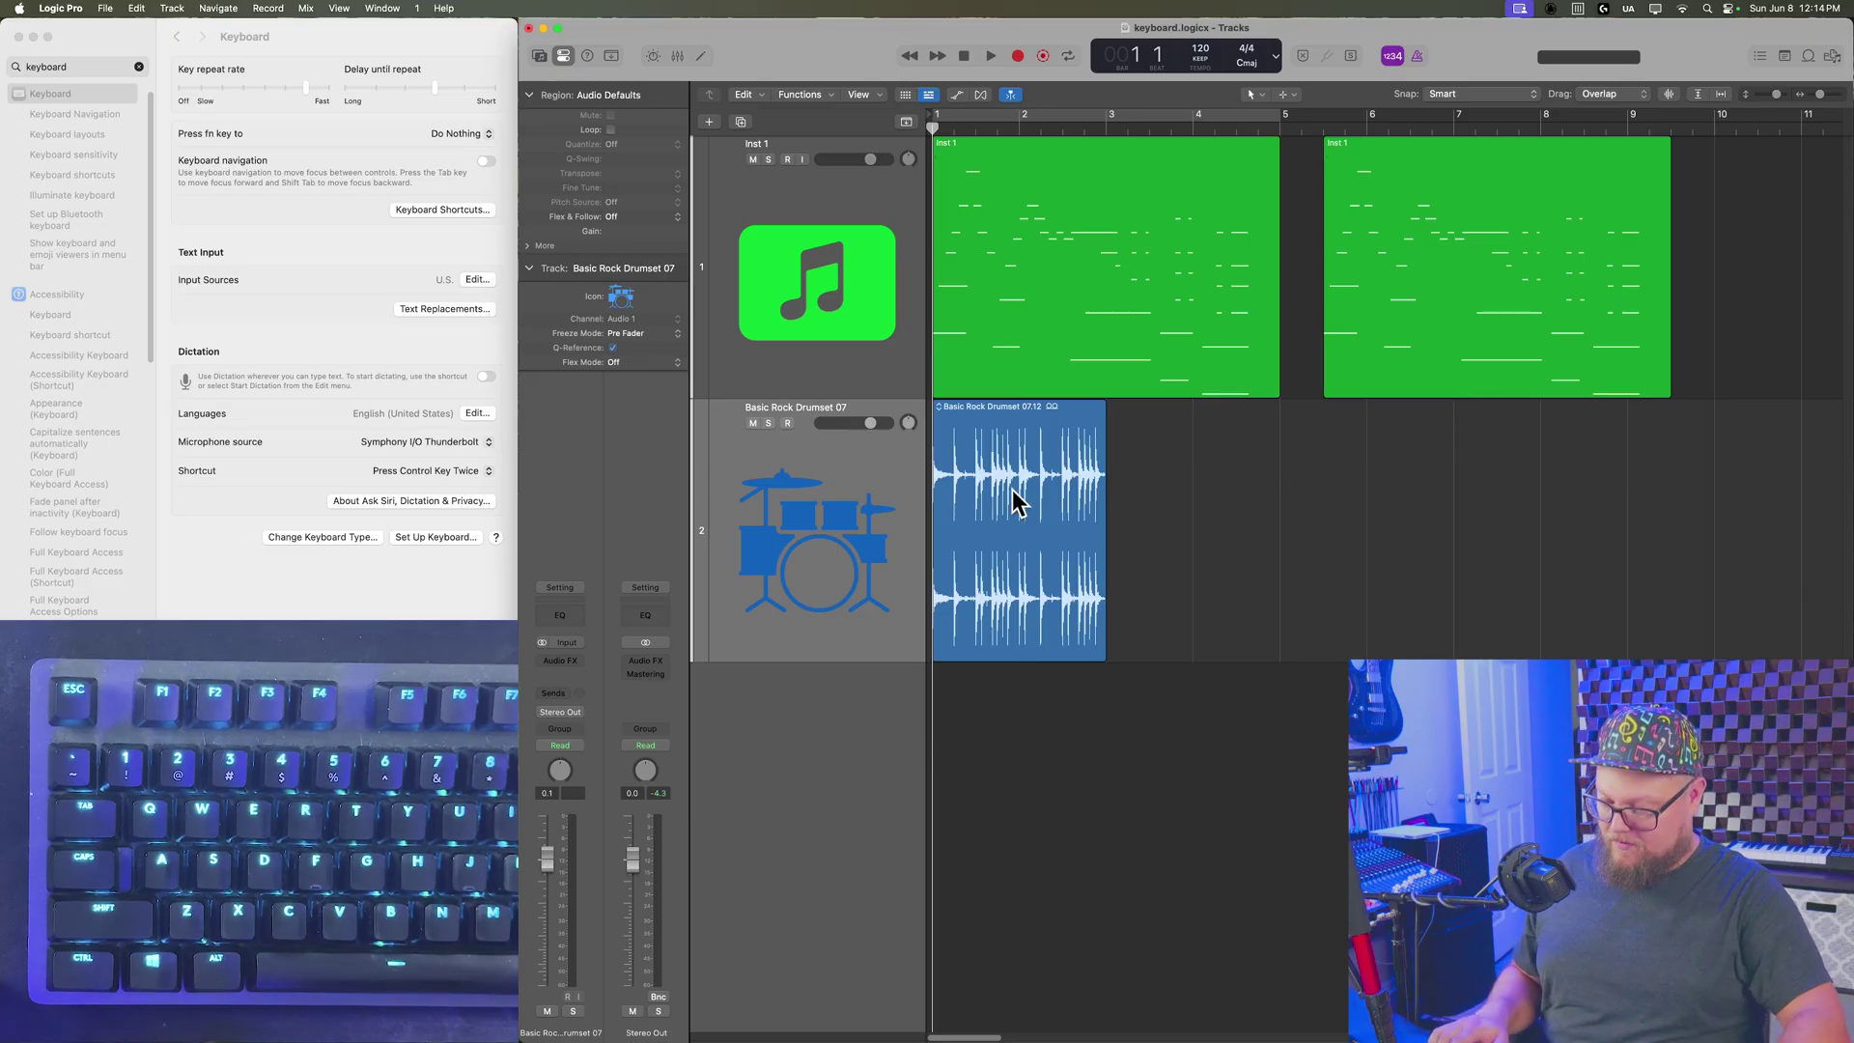
left_click_drag(1018, 491, 1284, 587)
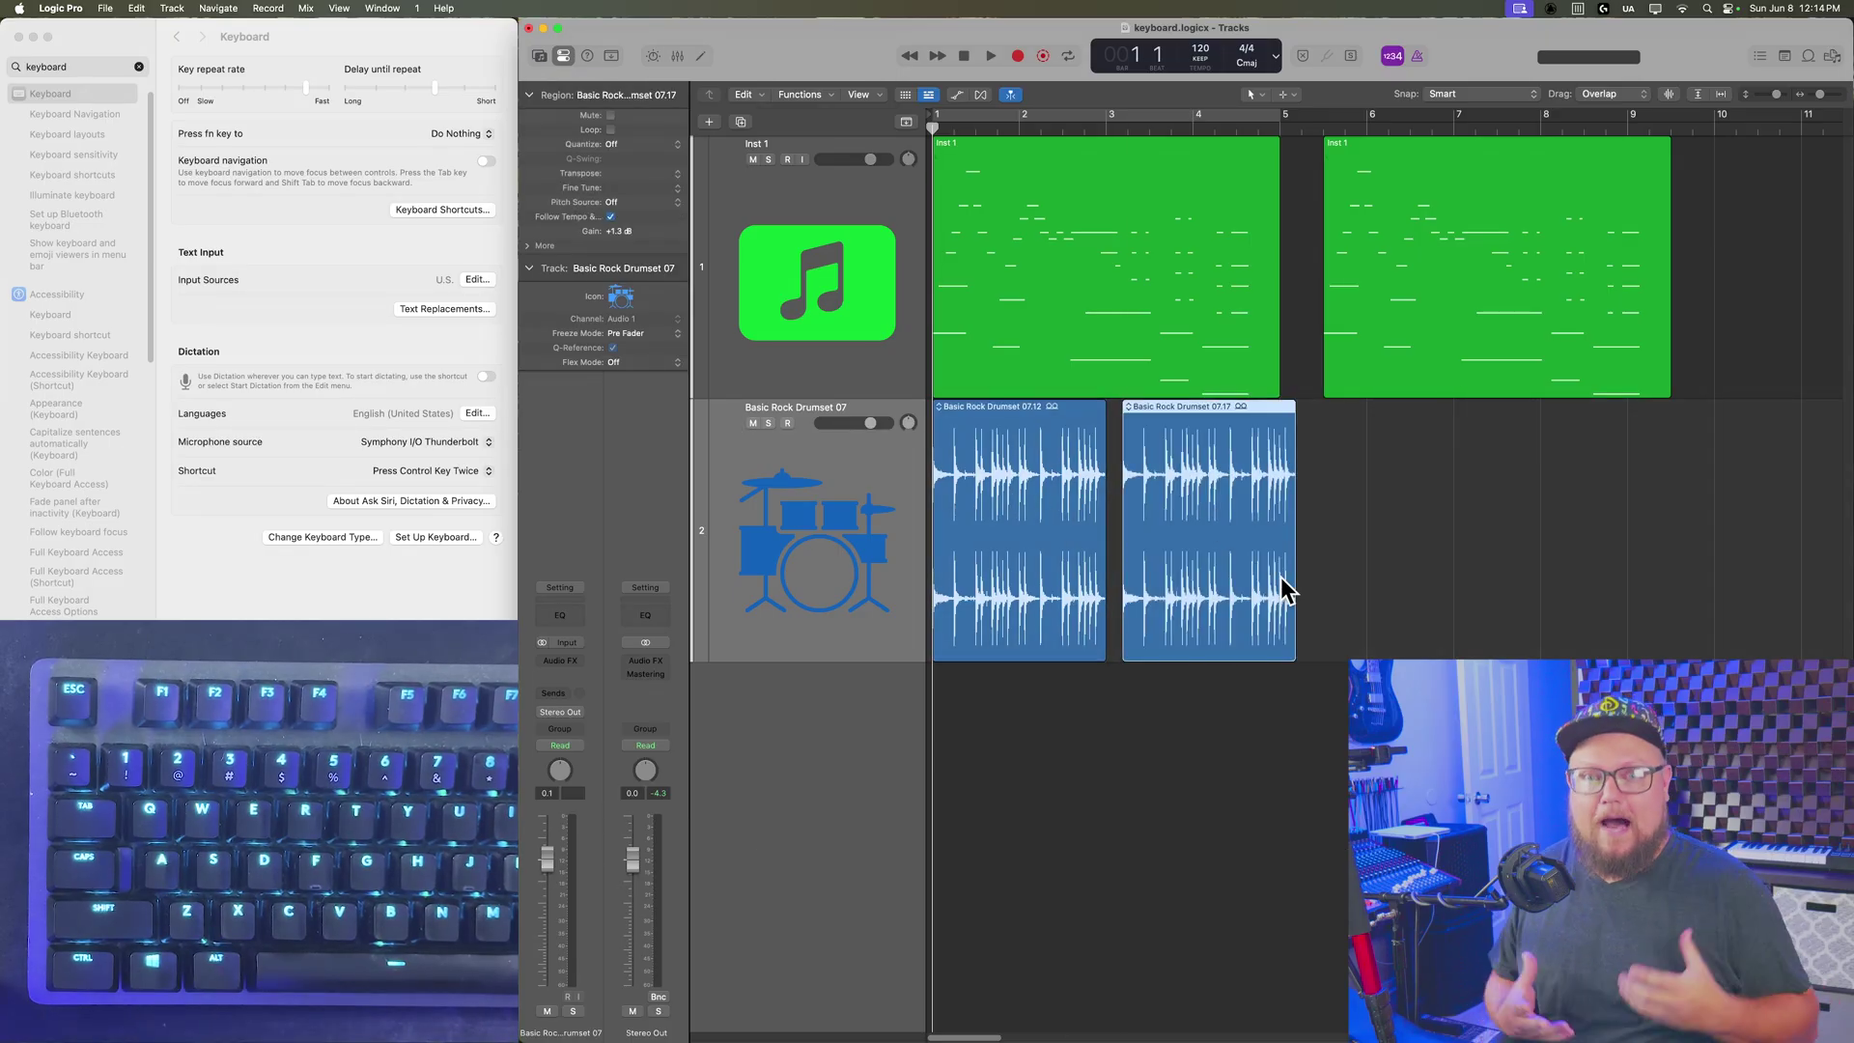
left_click(1325, 531)
left_click(1267, 497)
key("Delete")
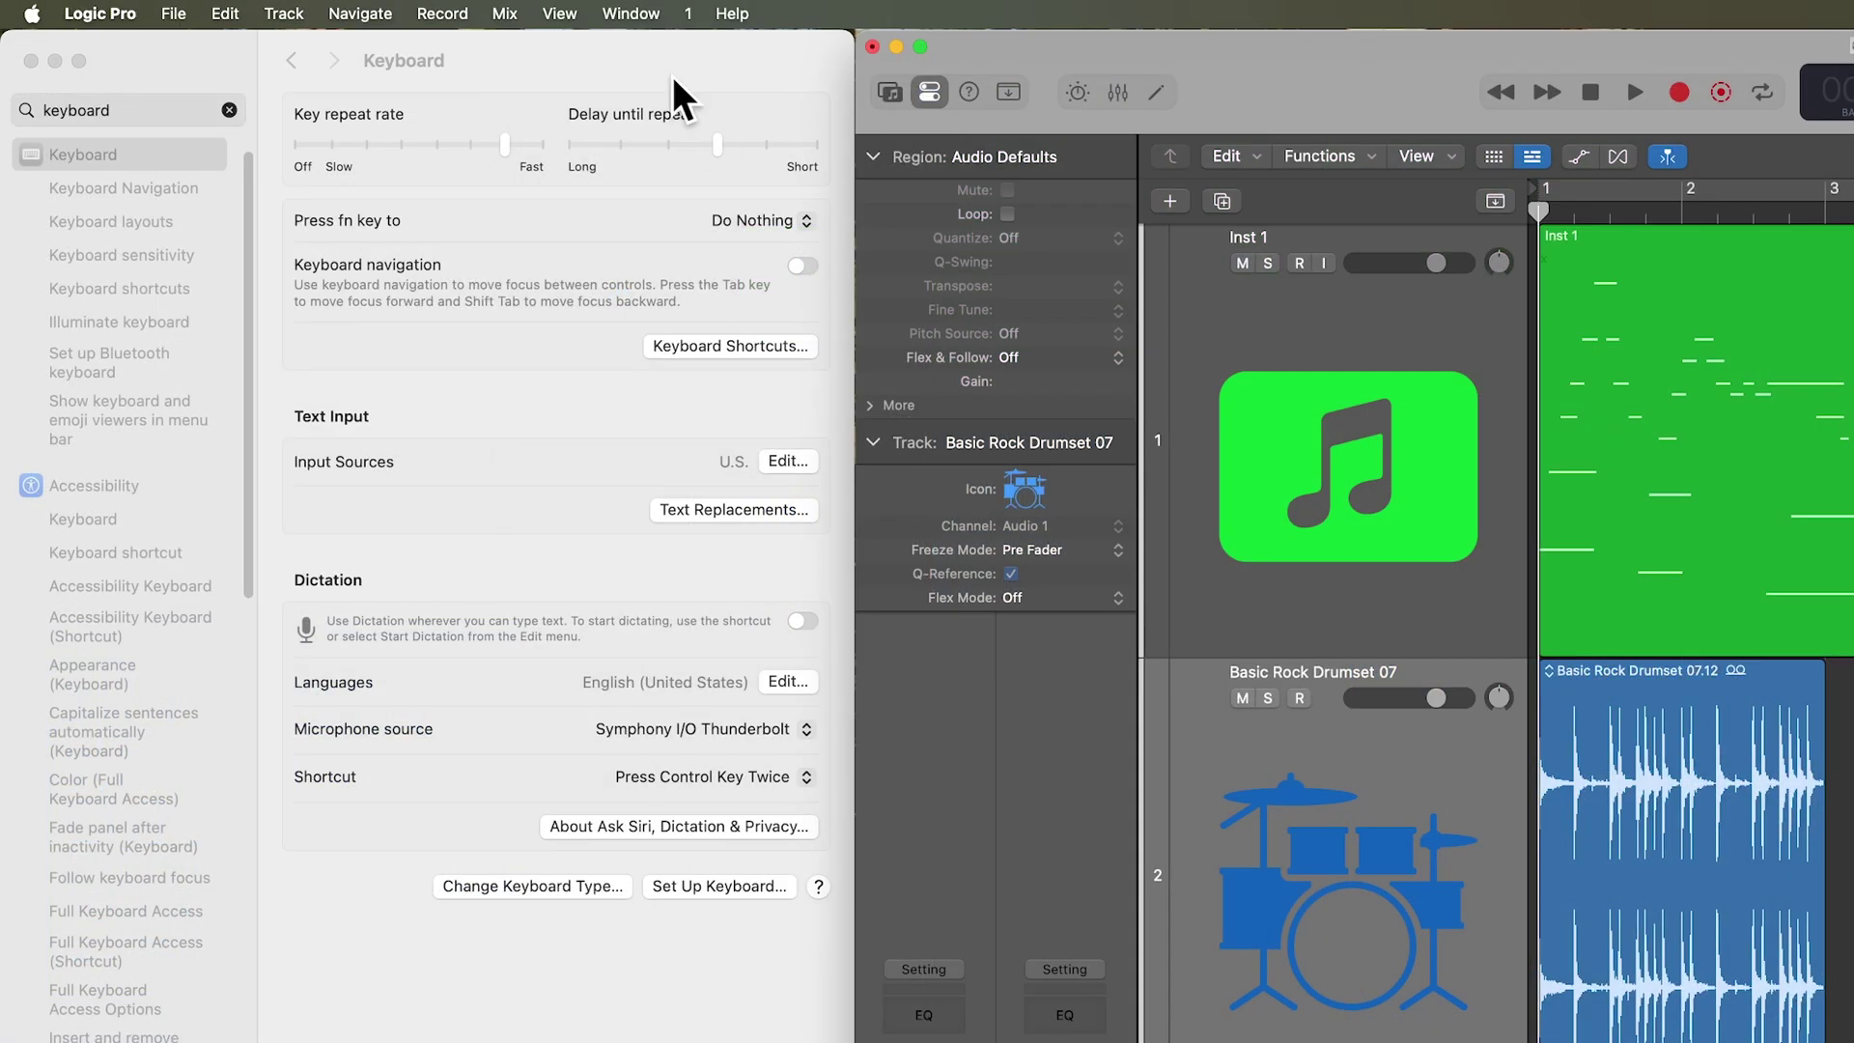
Bring System Settings forward and open the keyboard shortcuts settings.
left_click(341, 30)
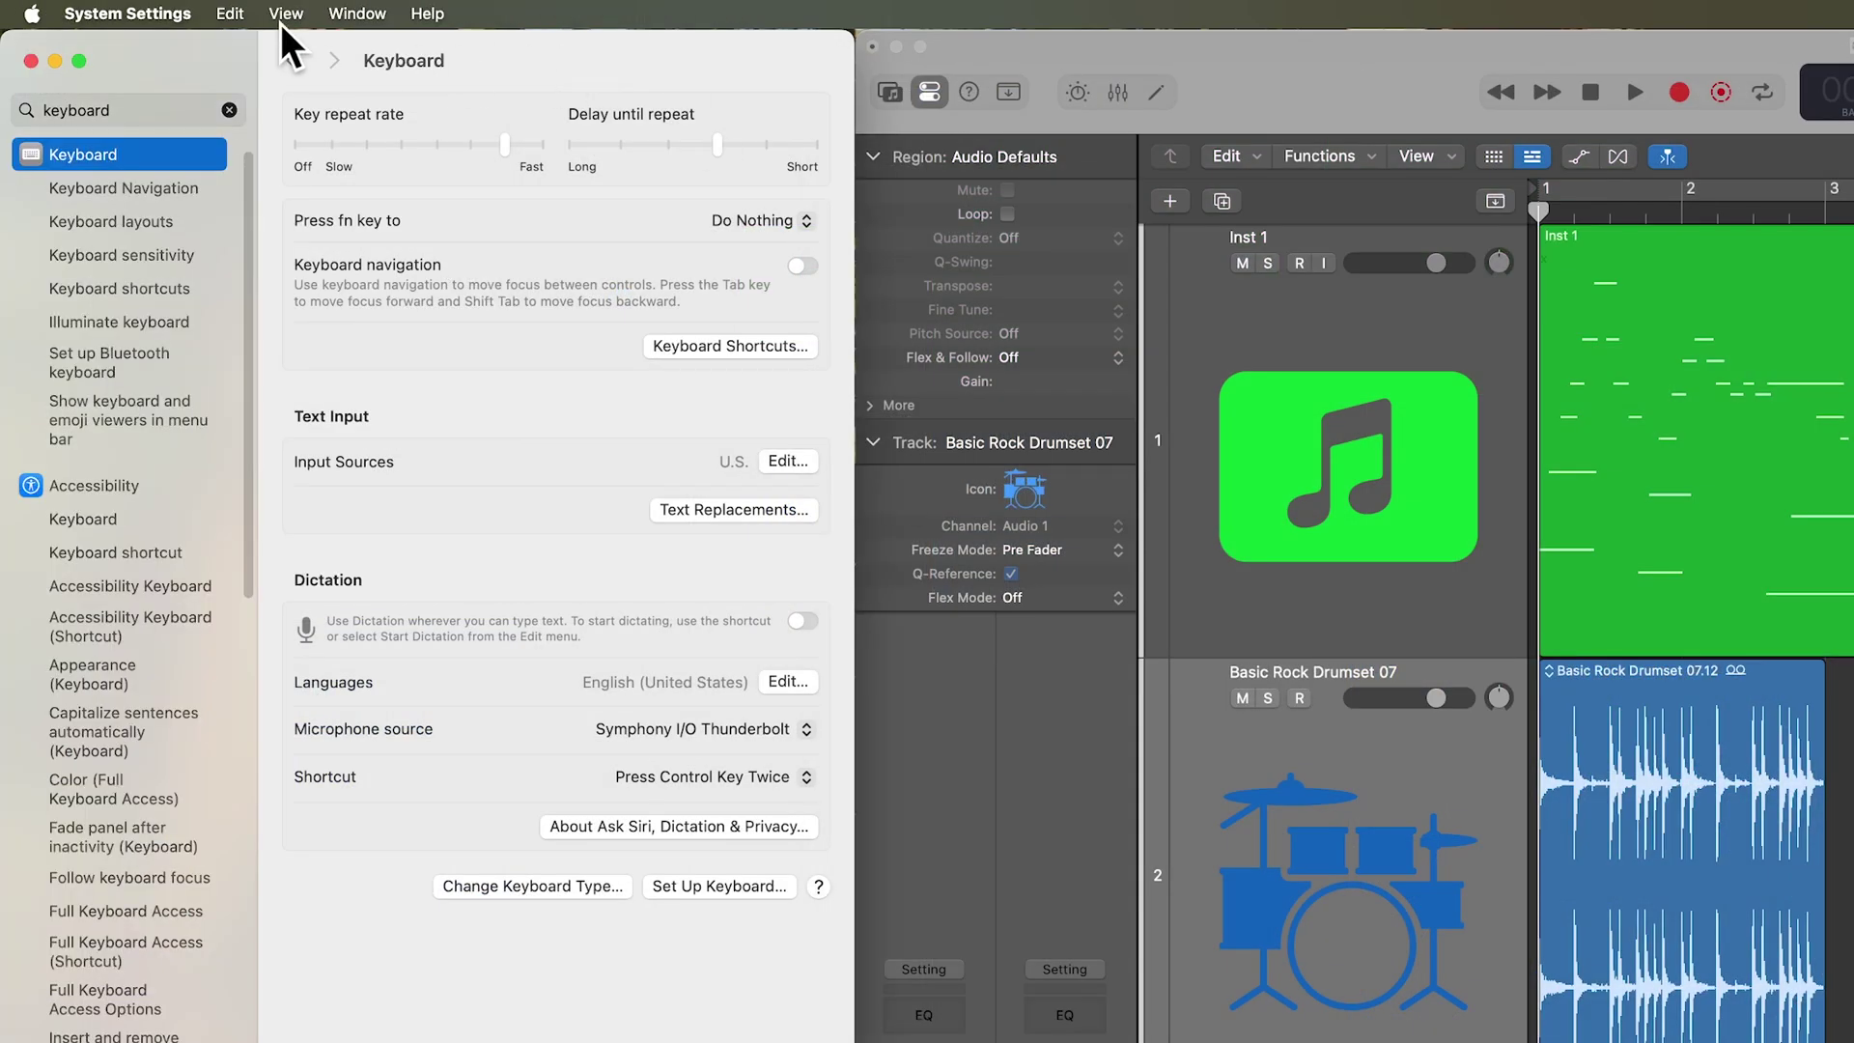
left_click(96, 6)
left_click(32, 12)
left_click(31, 11)
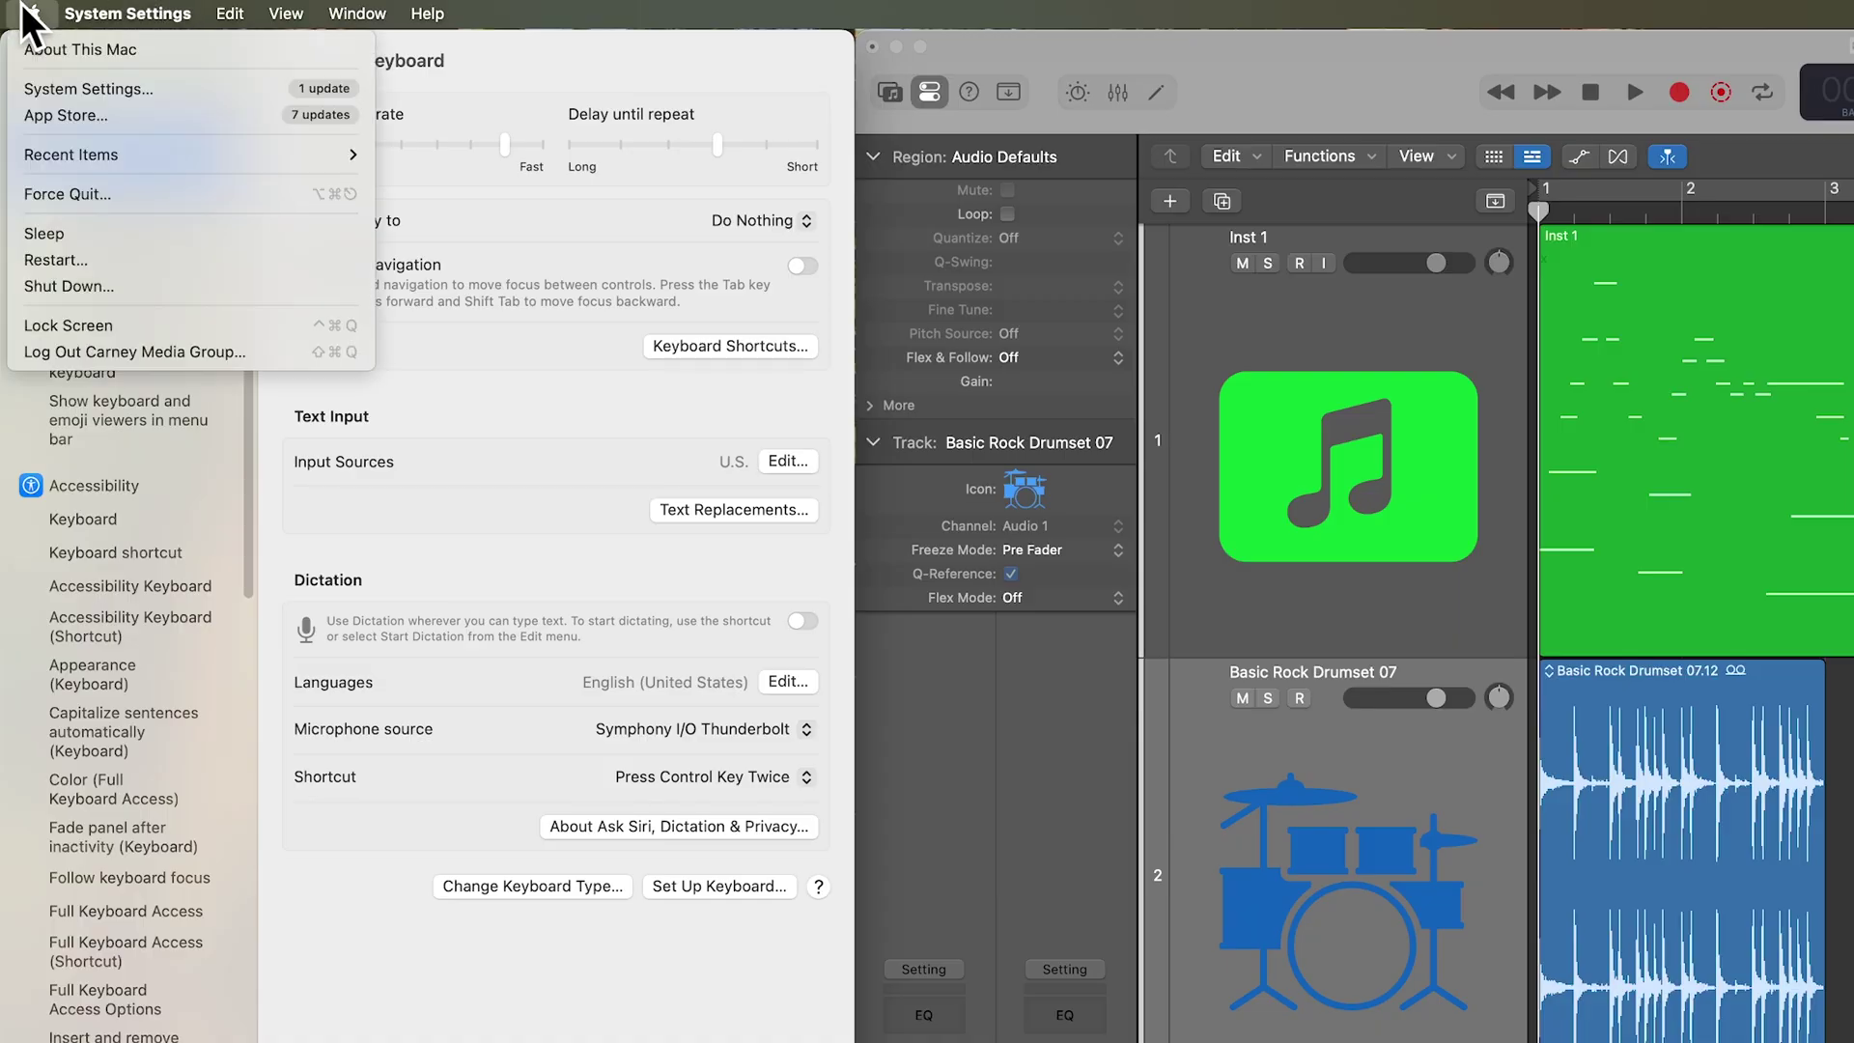
left_click(183, 80)
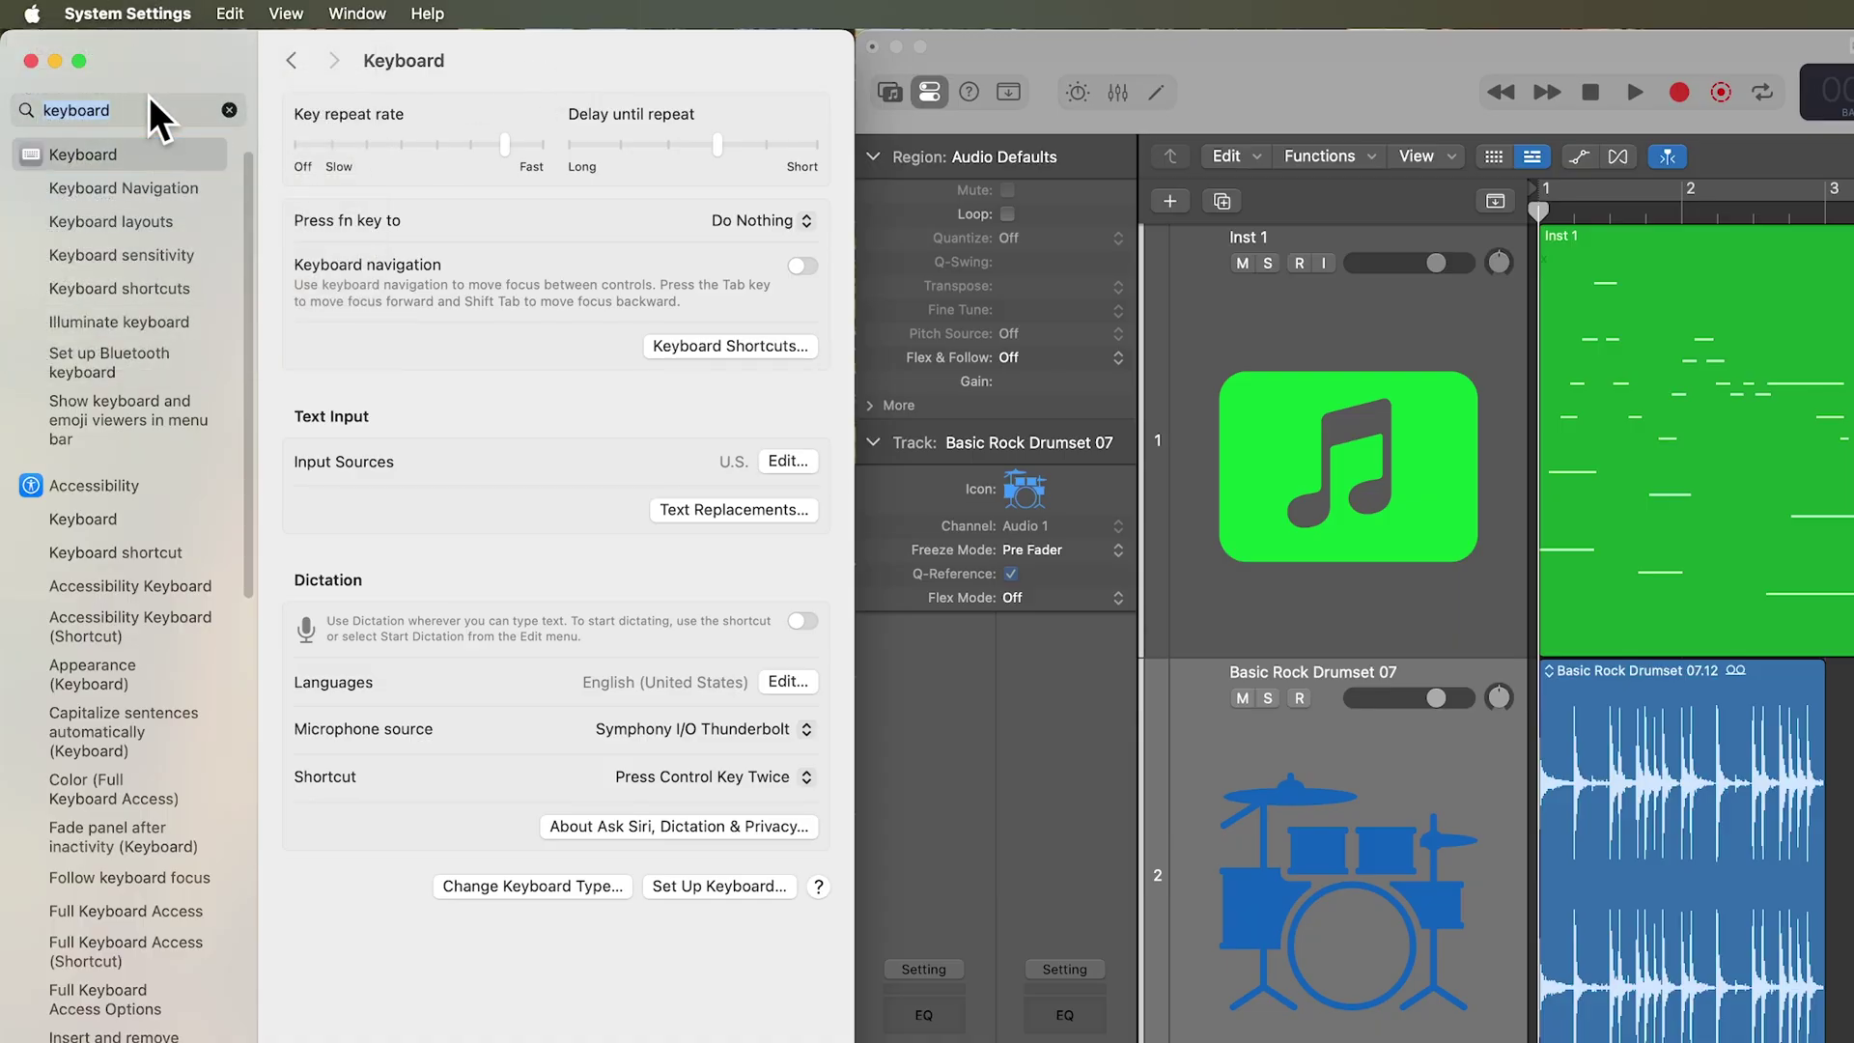
left_click(151, 105)
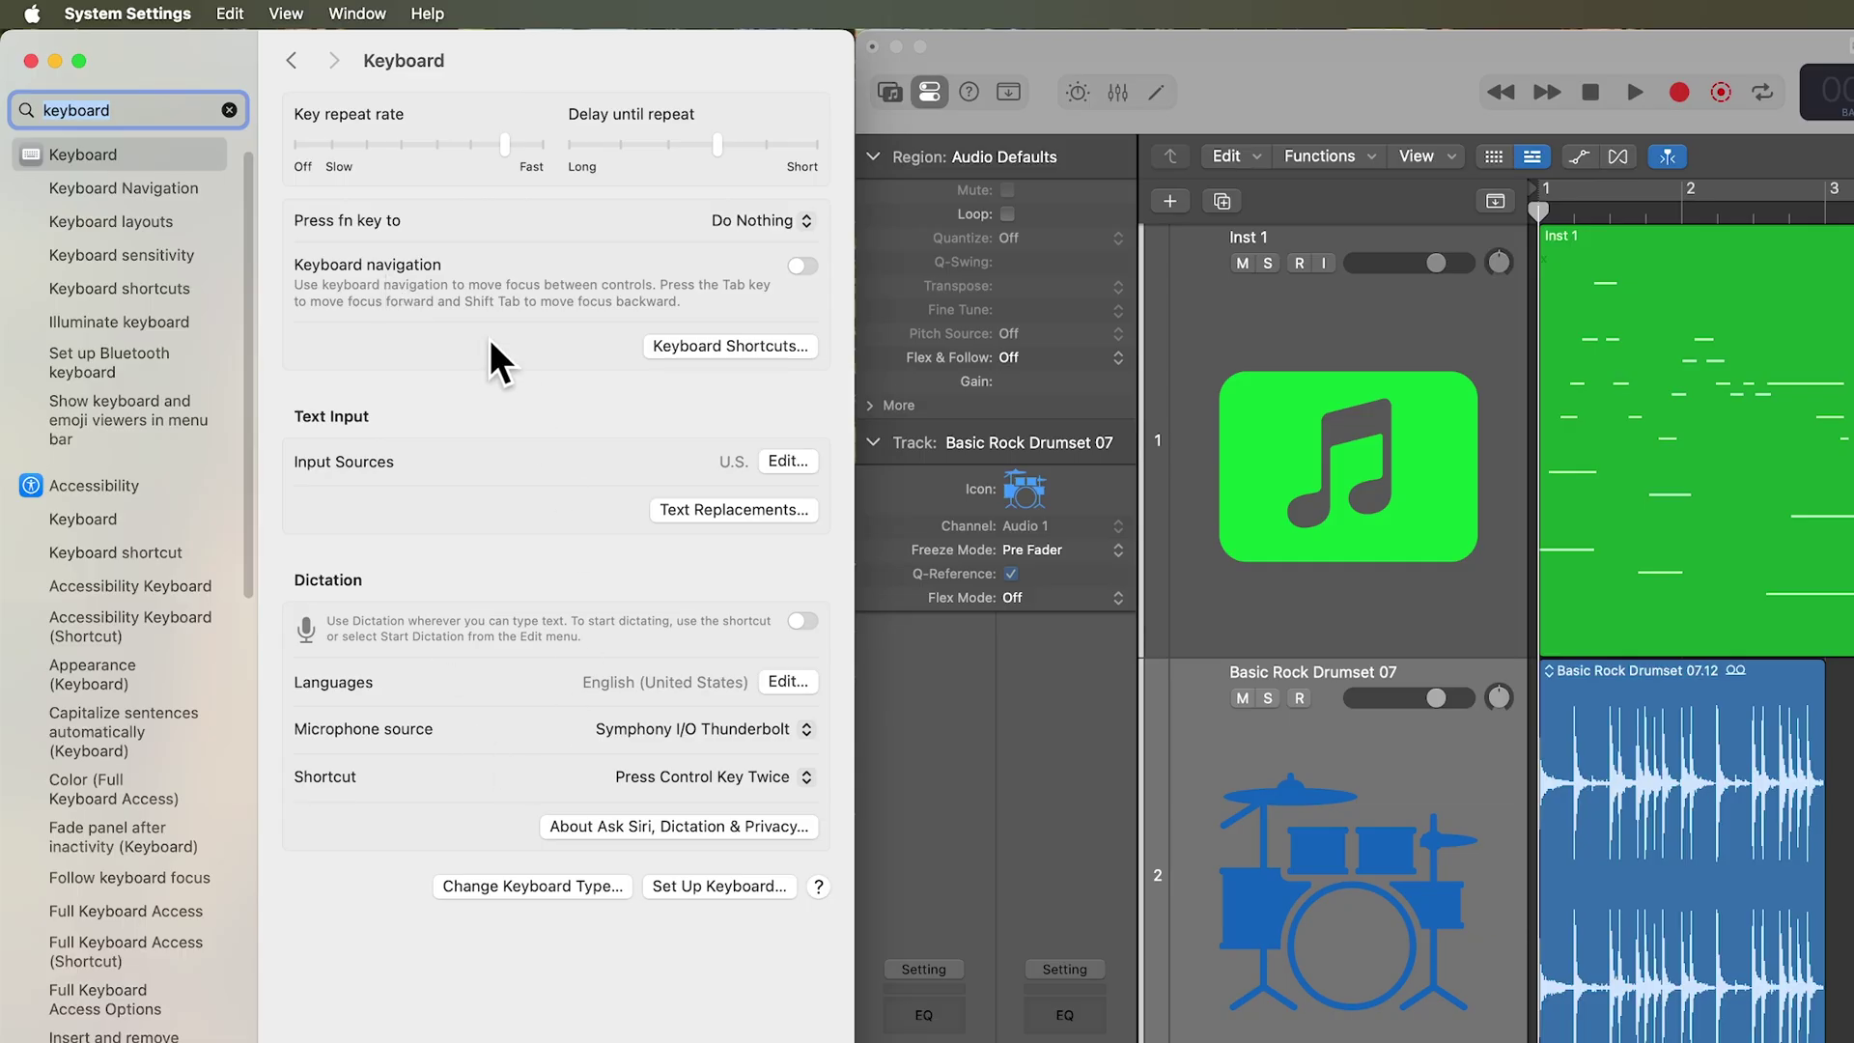
left_click(698, 345)
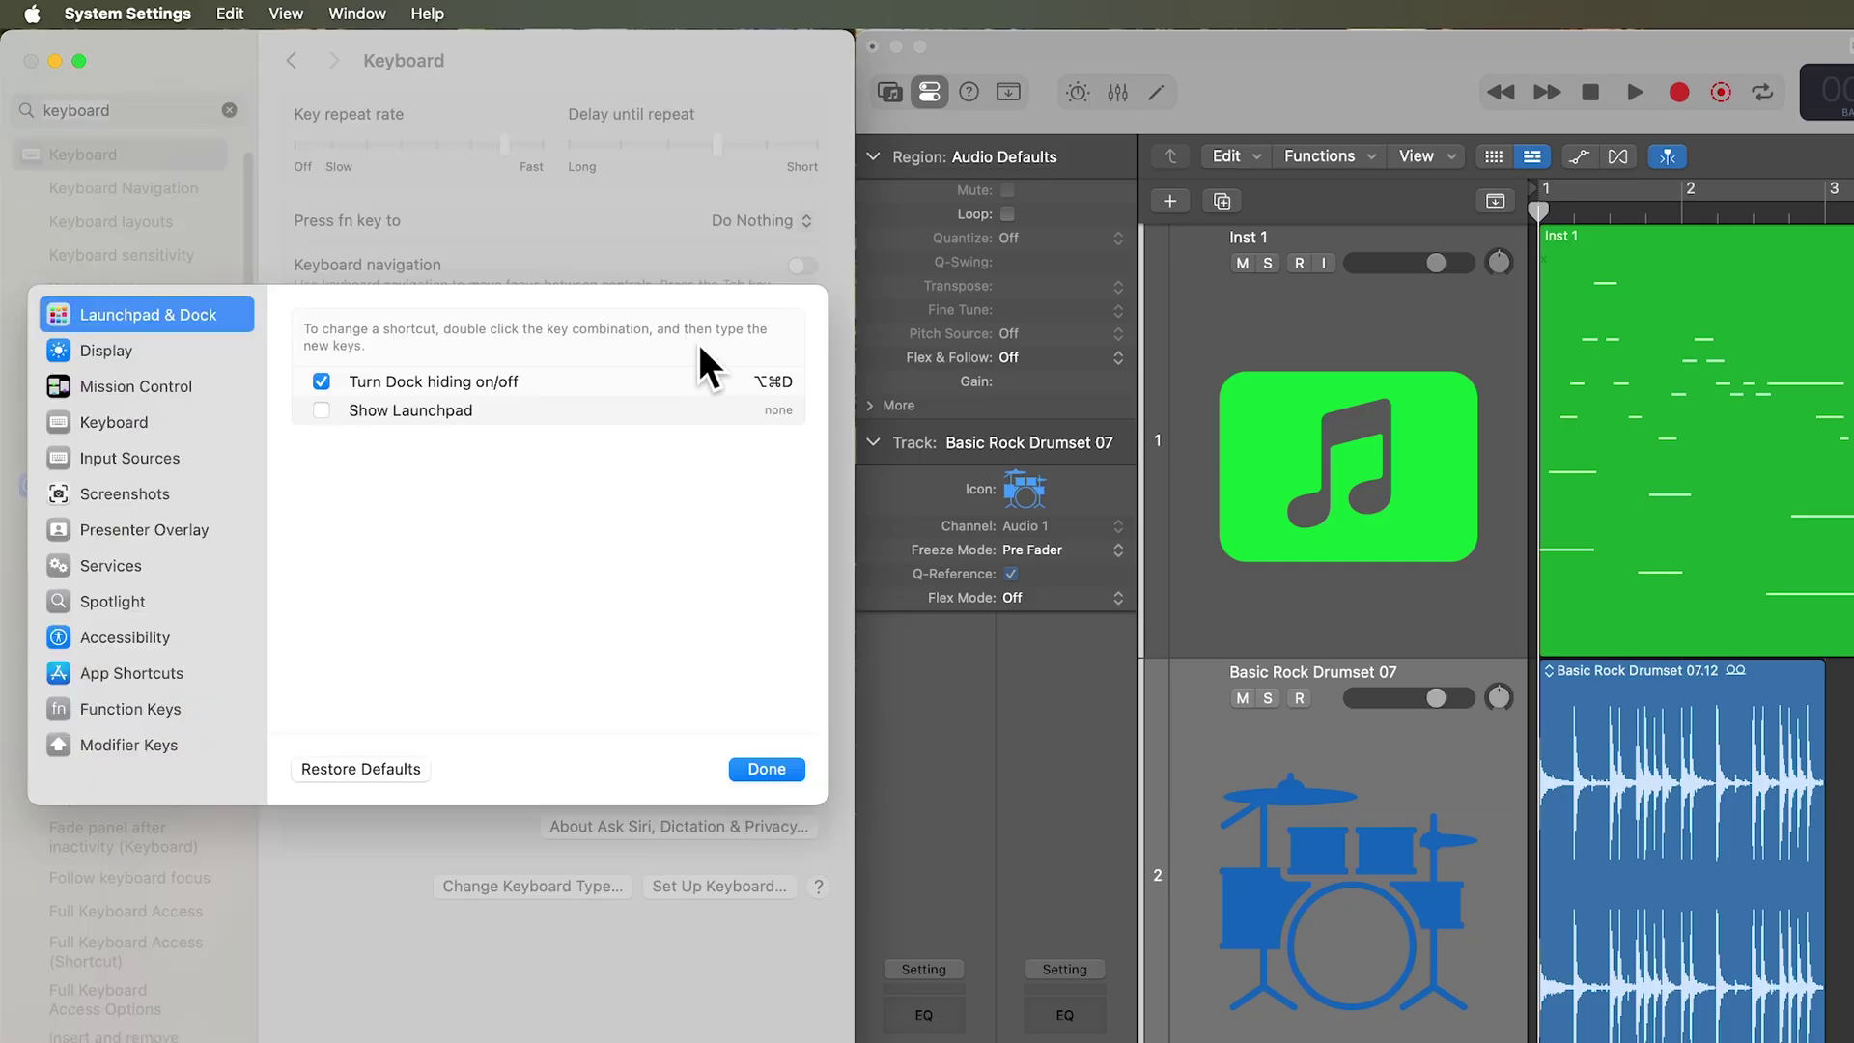
In Modifier Keys, map the G512 keyboard's Option key to Command and Command key to Option.
left_click(145, 745)
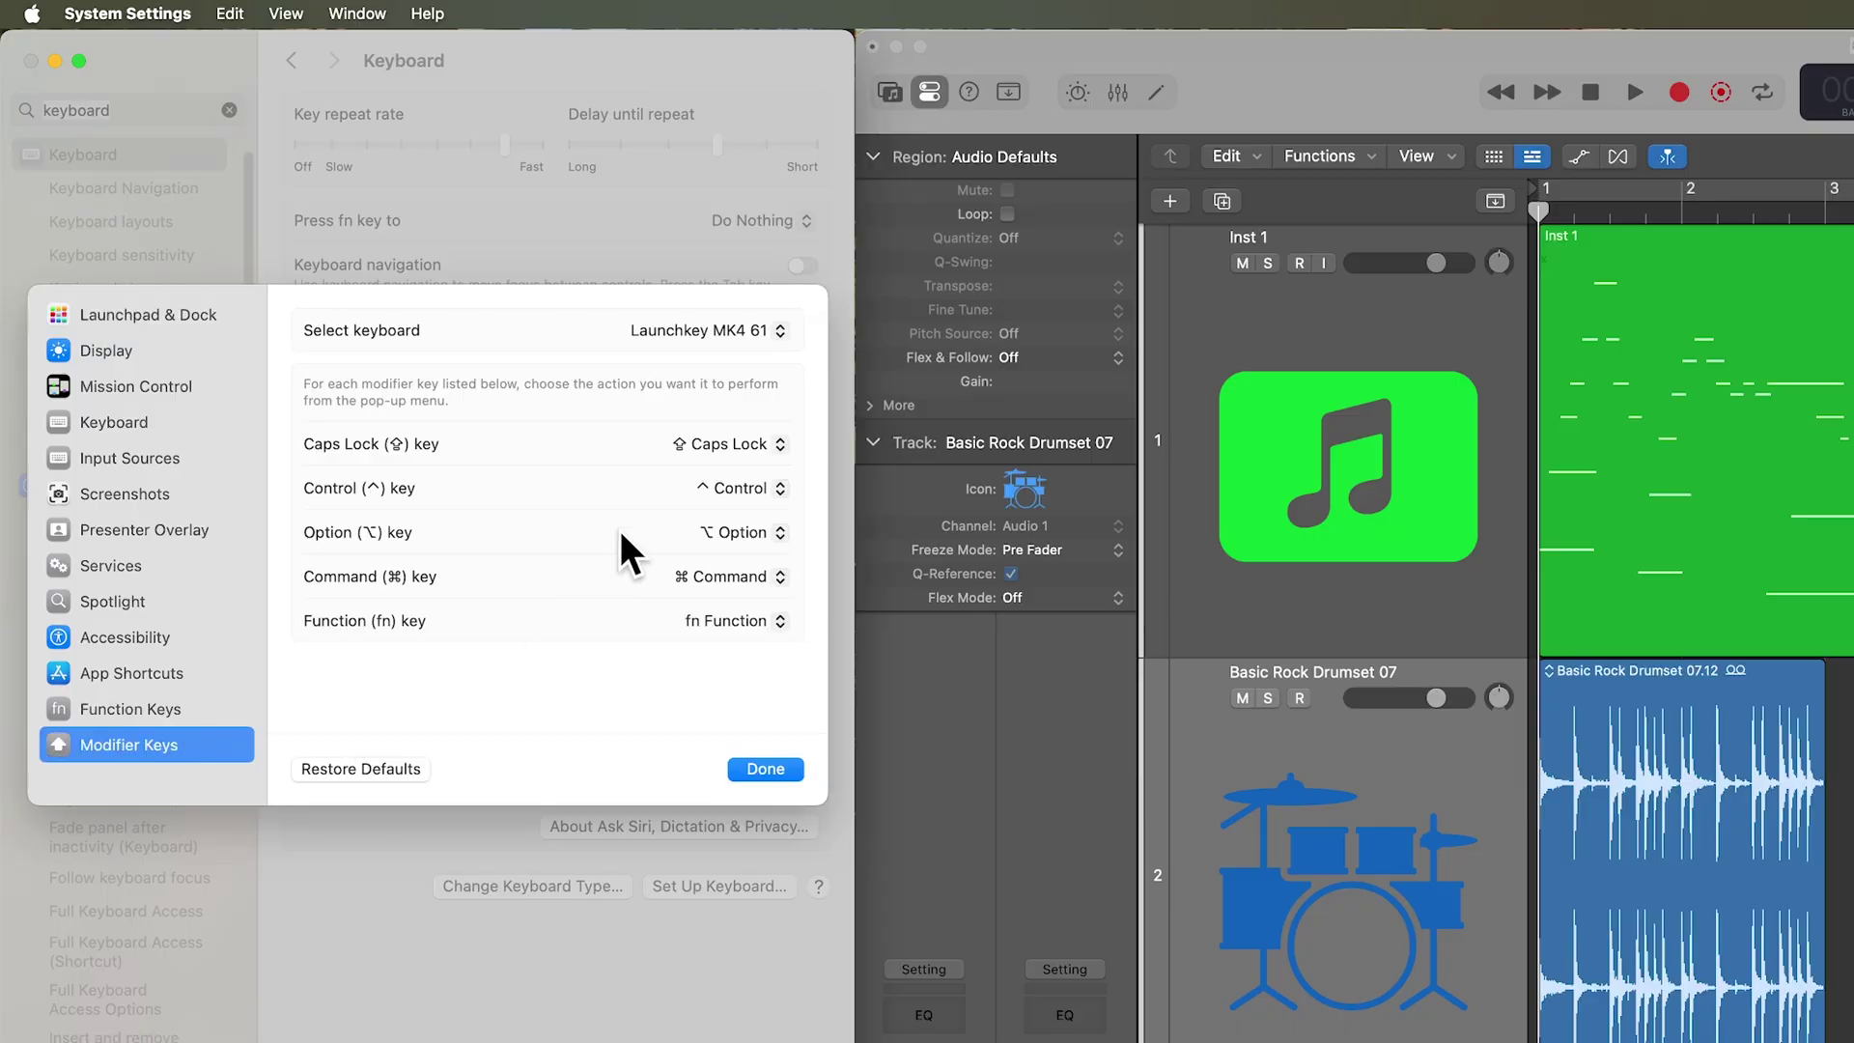
left_click(695, 333)
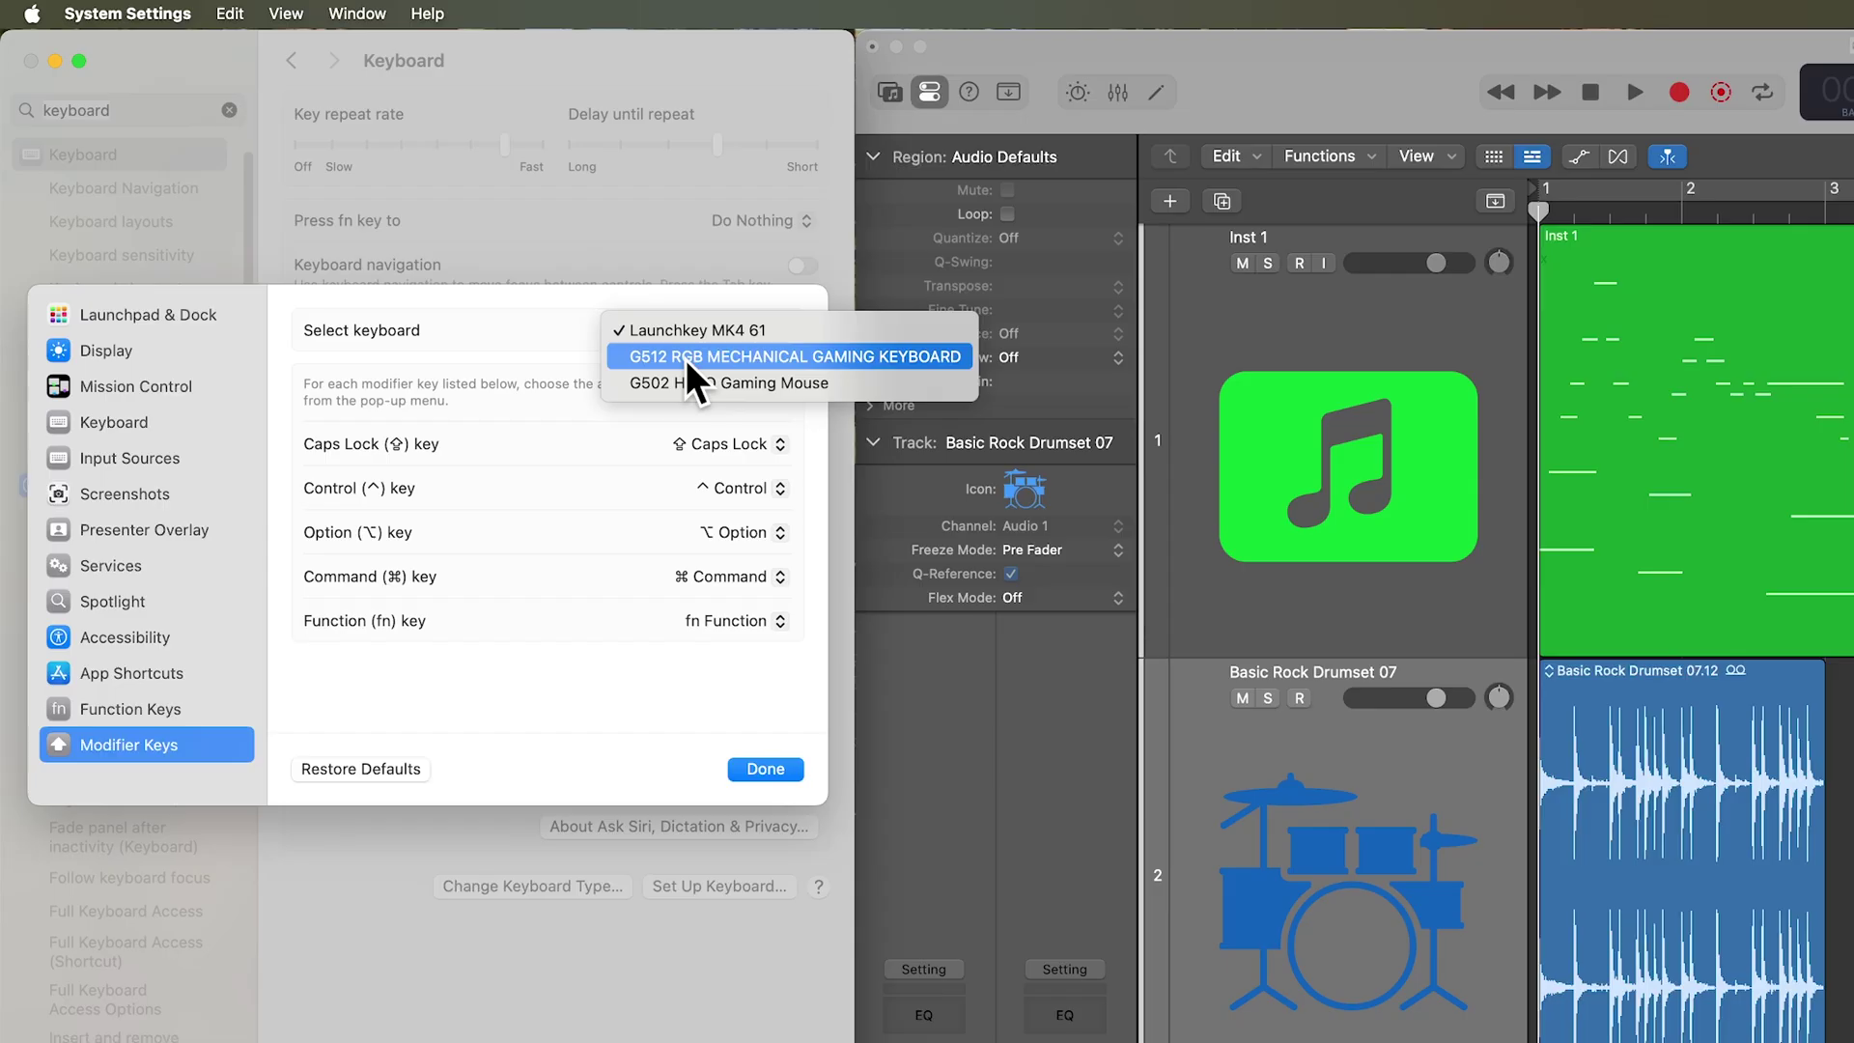
left_click(757, 355)
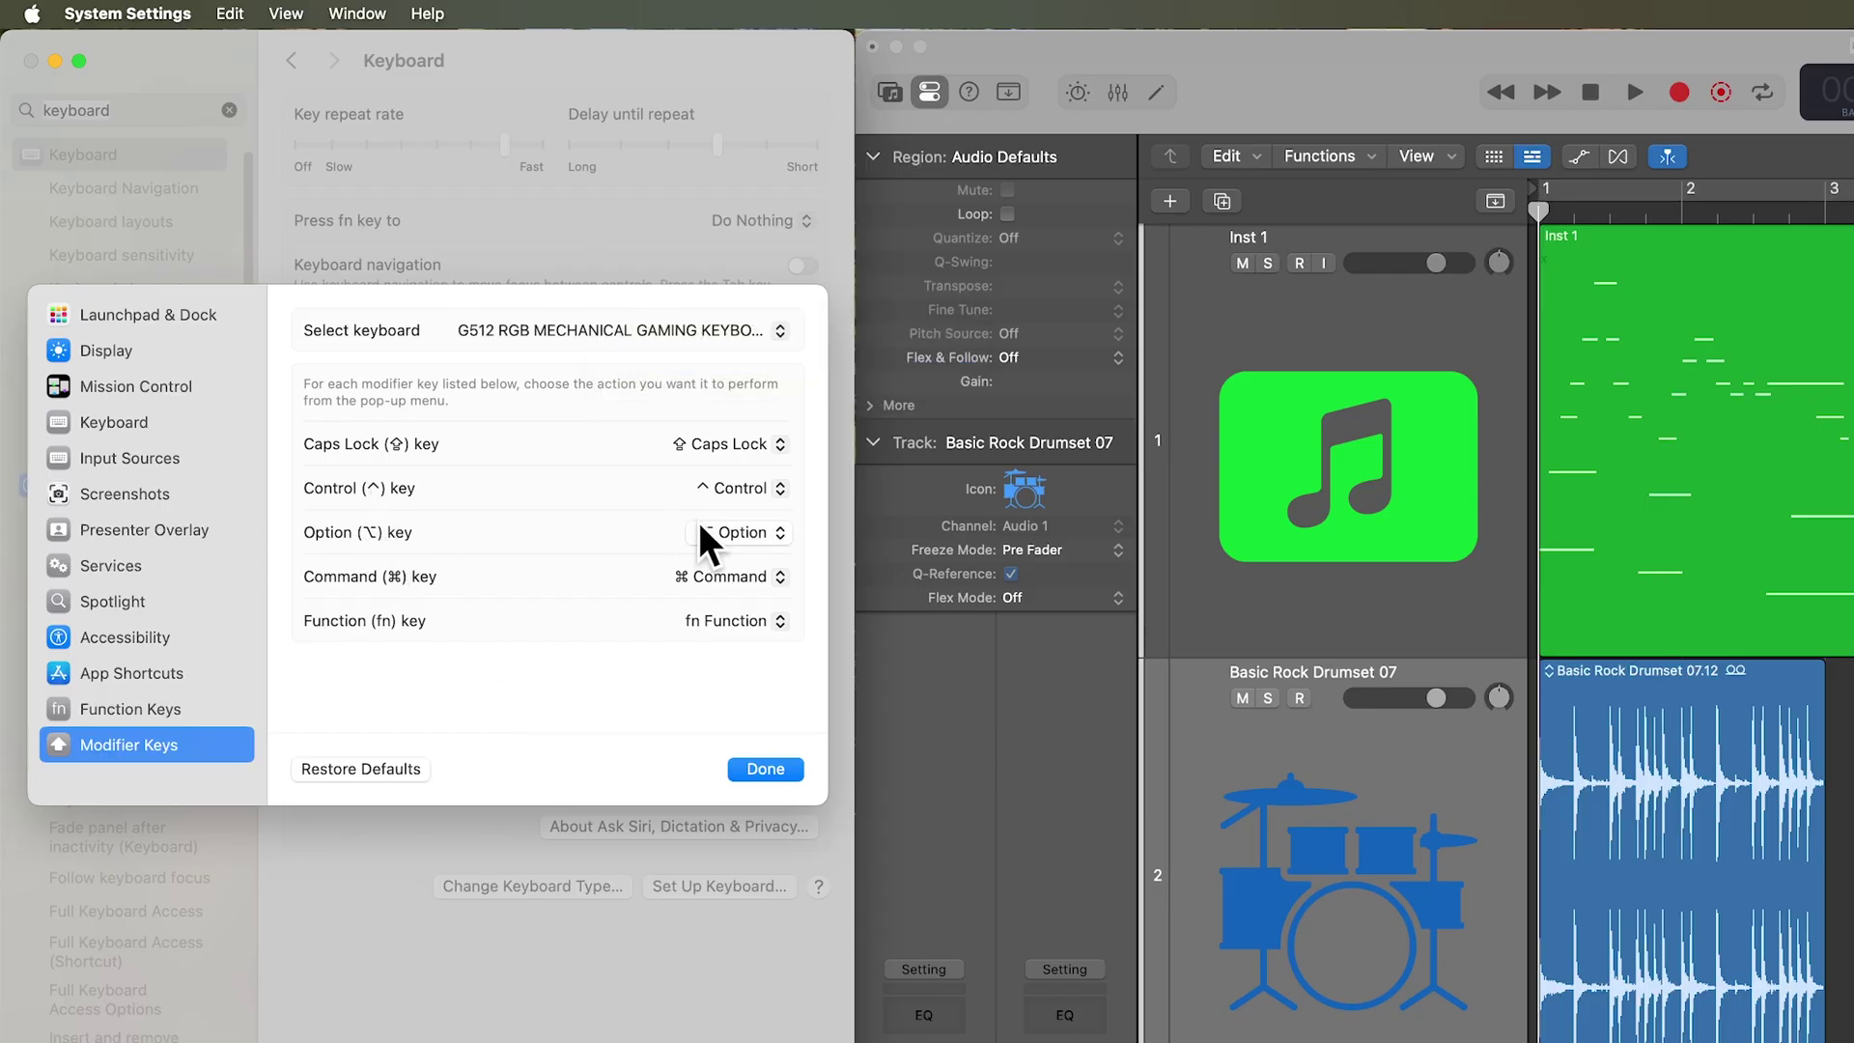
left_click(770, 532)
left_click(786, 555)
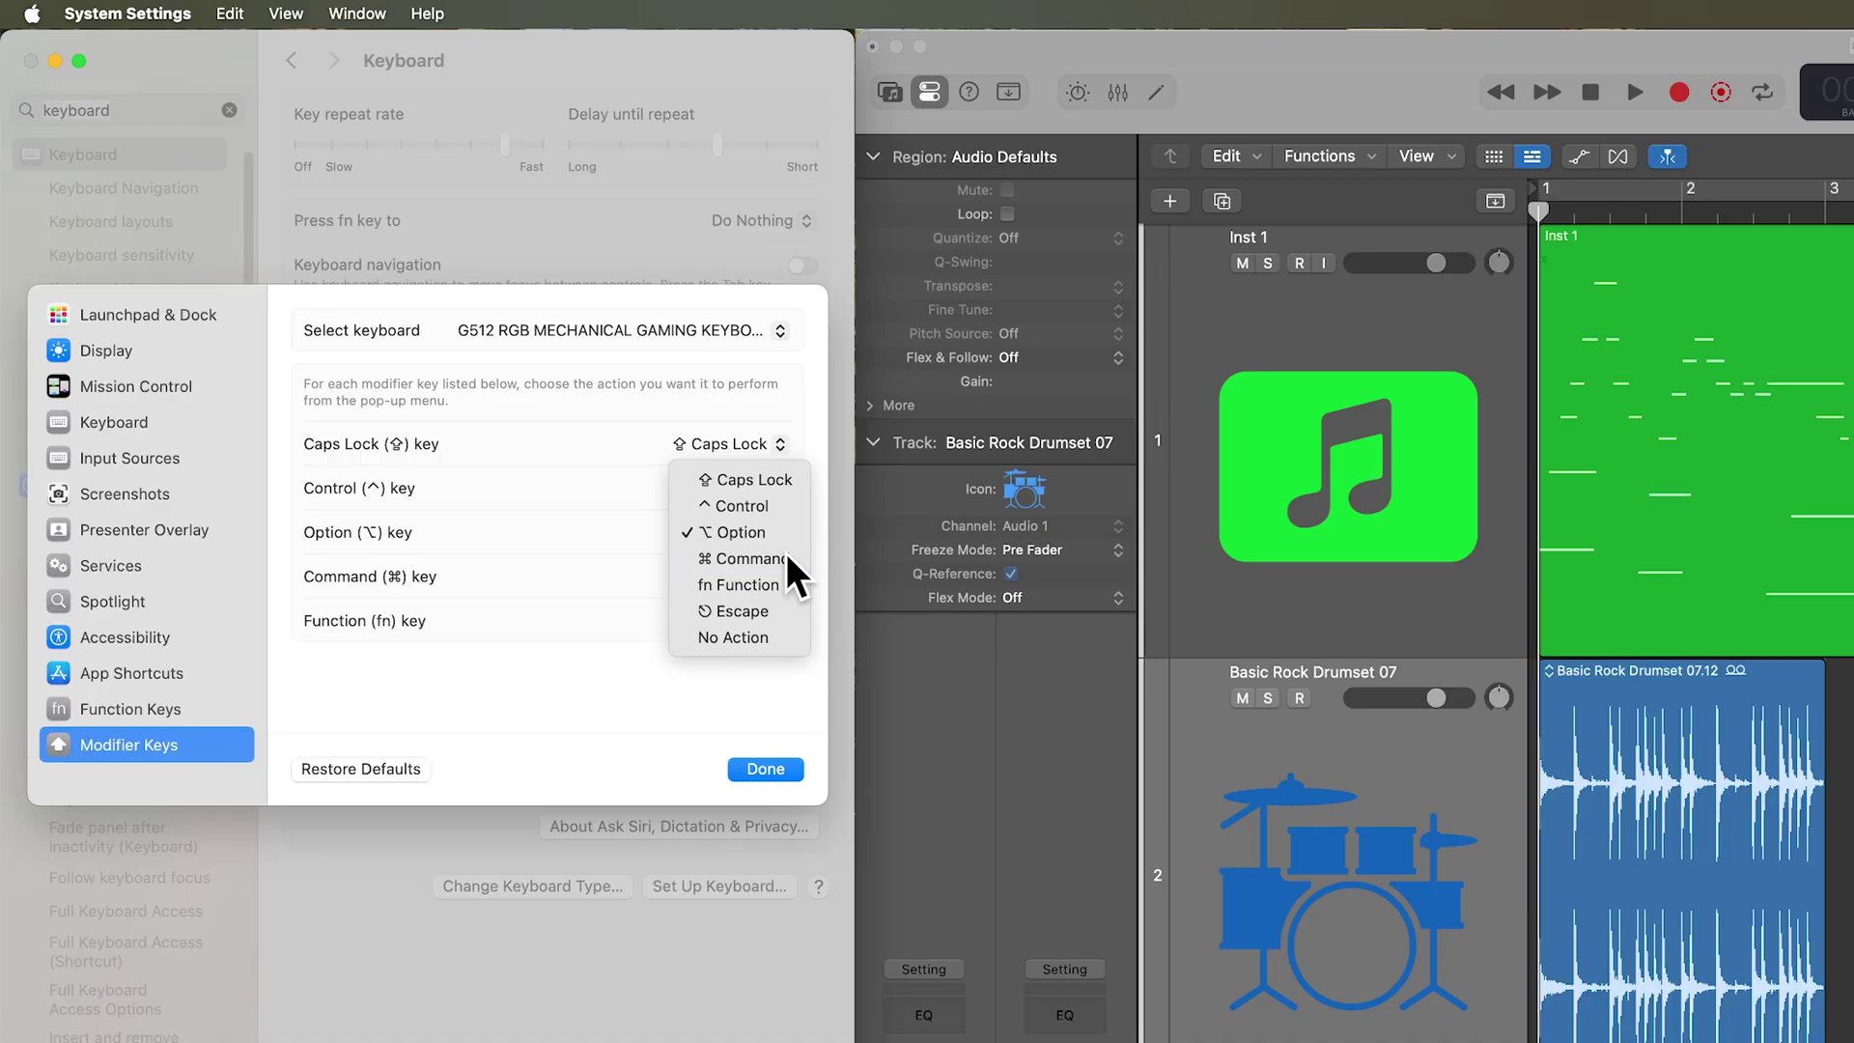
left_click(730, 576)
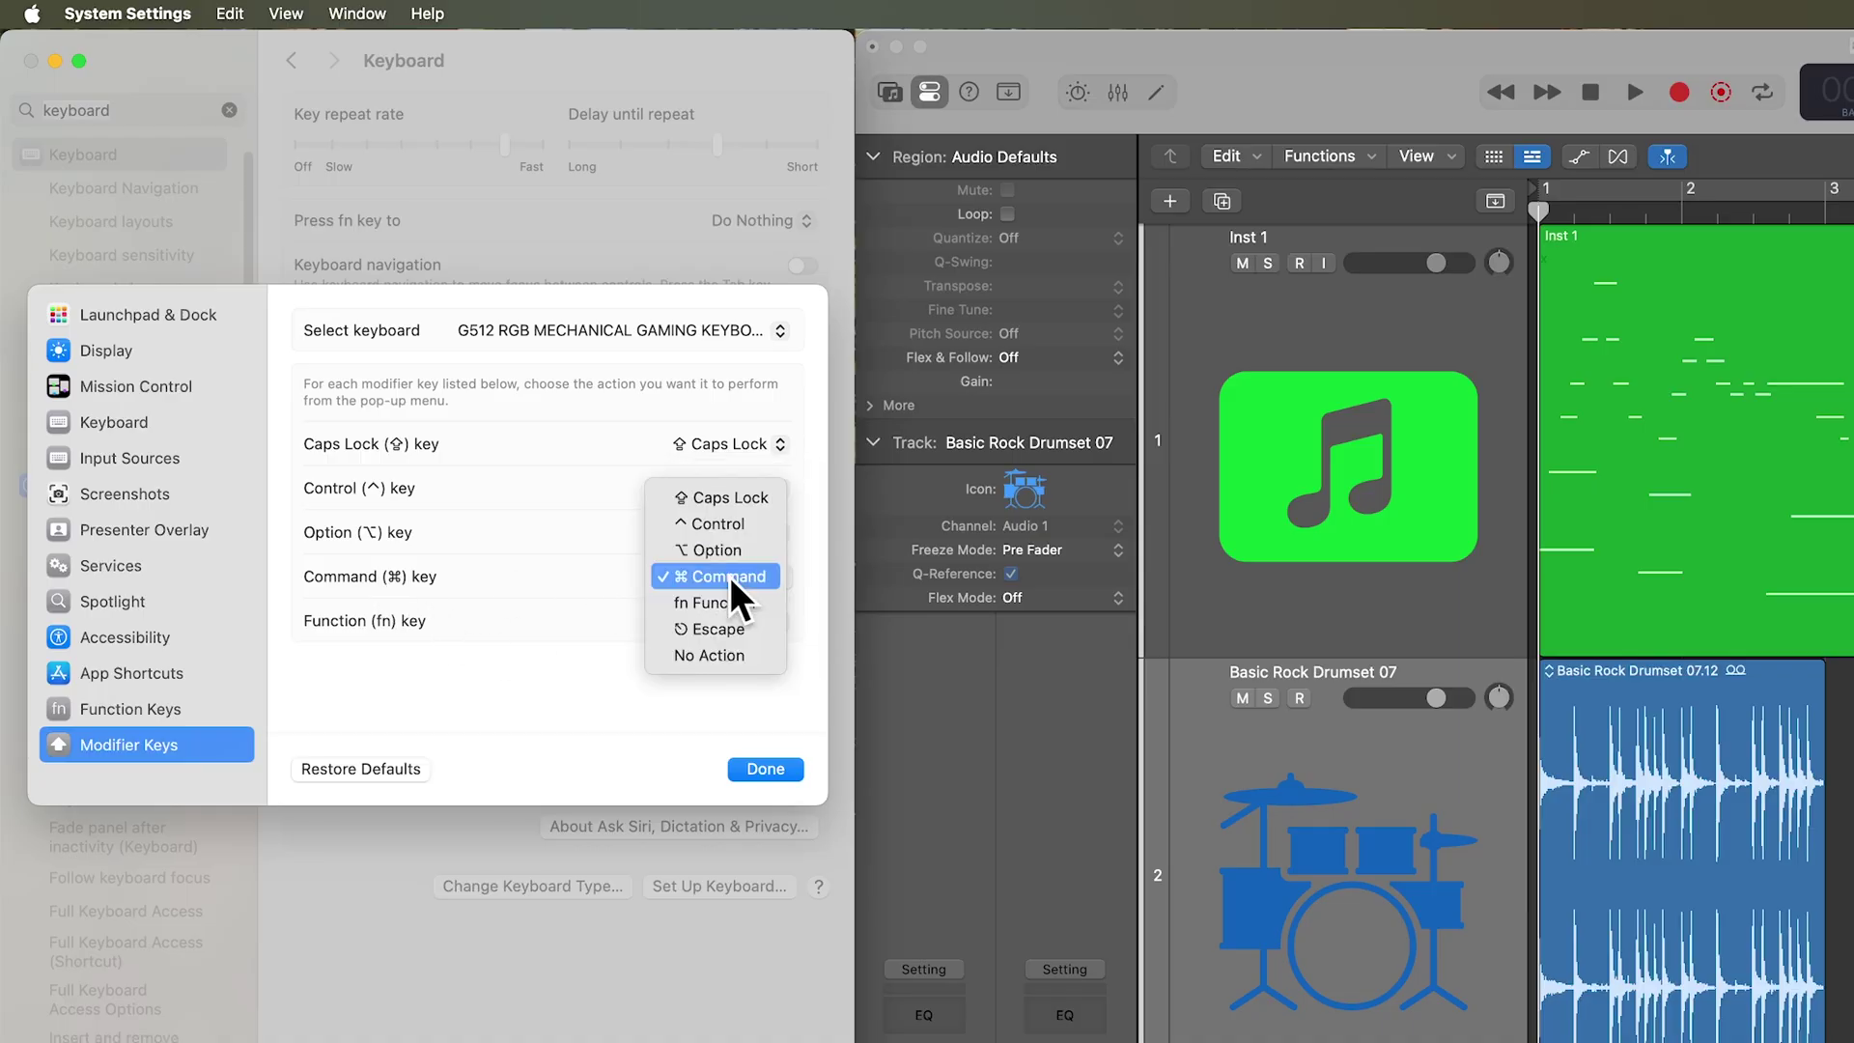
left_click(745, 552)
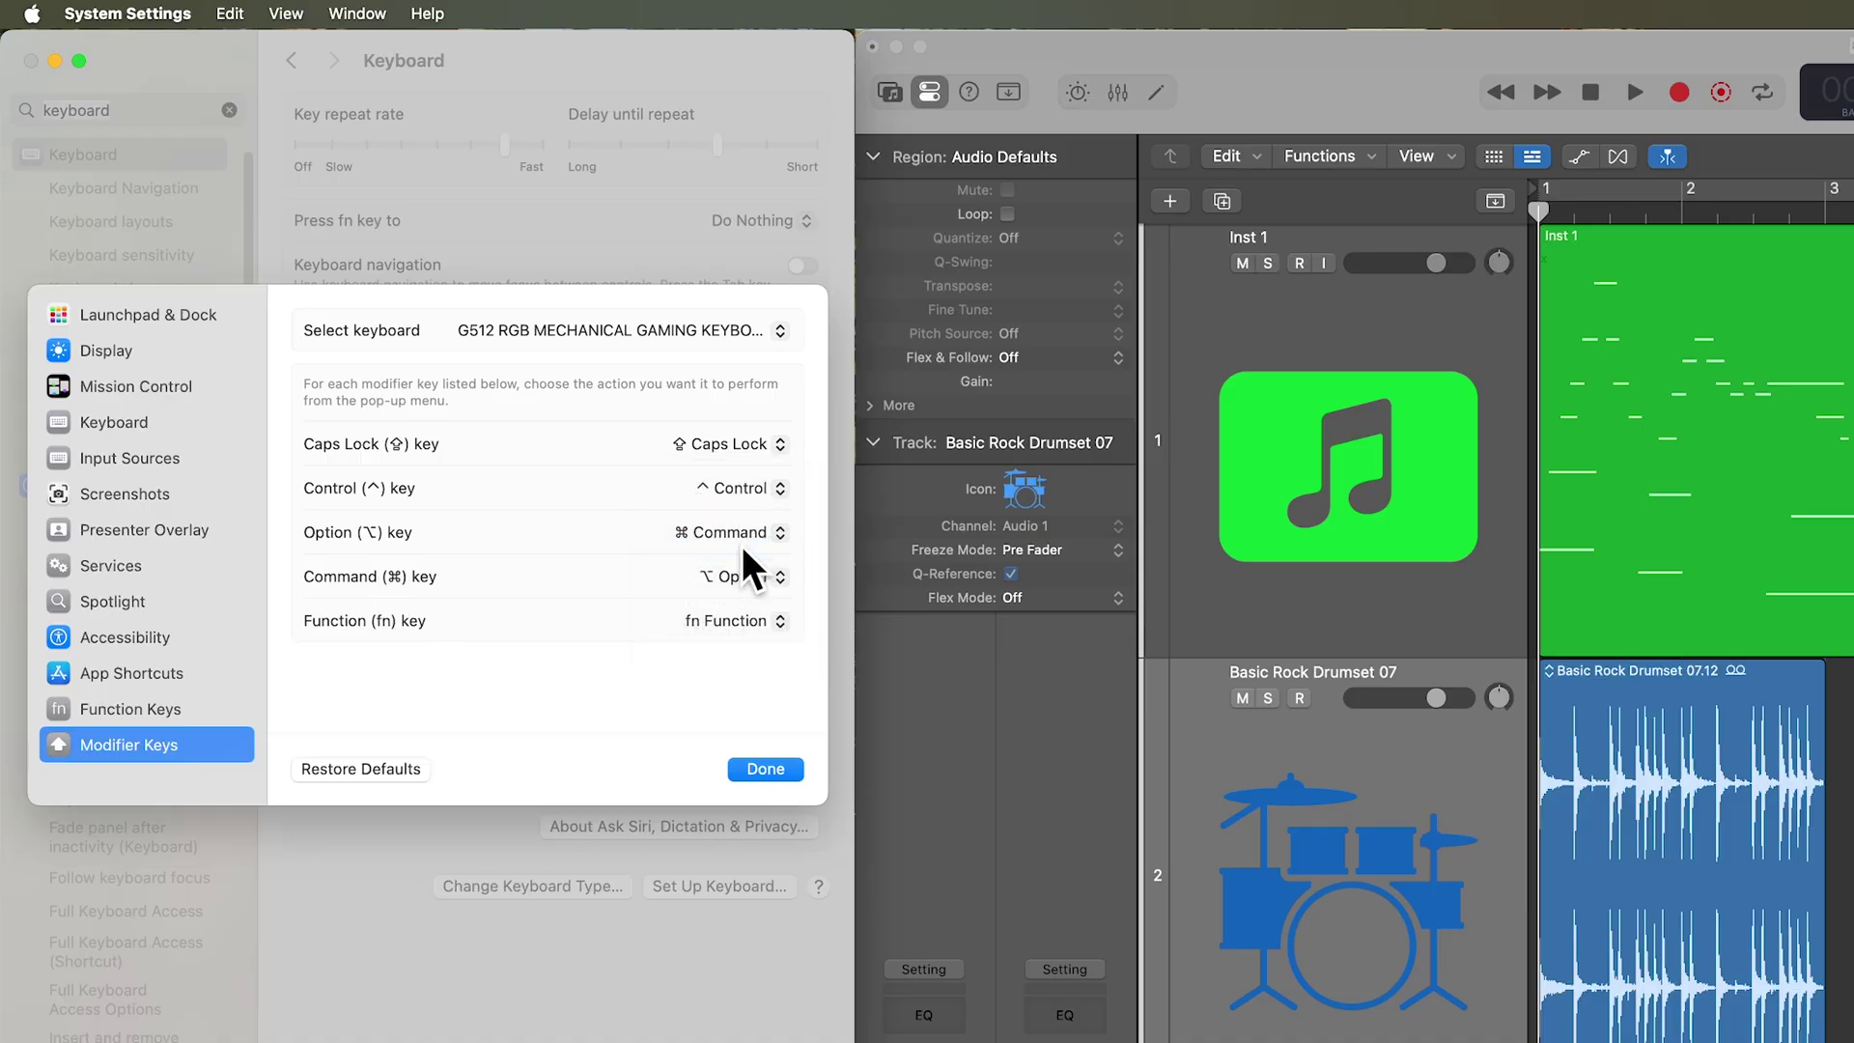
left_click(766, 768)
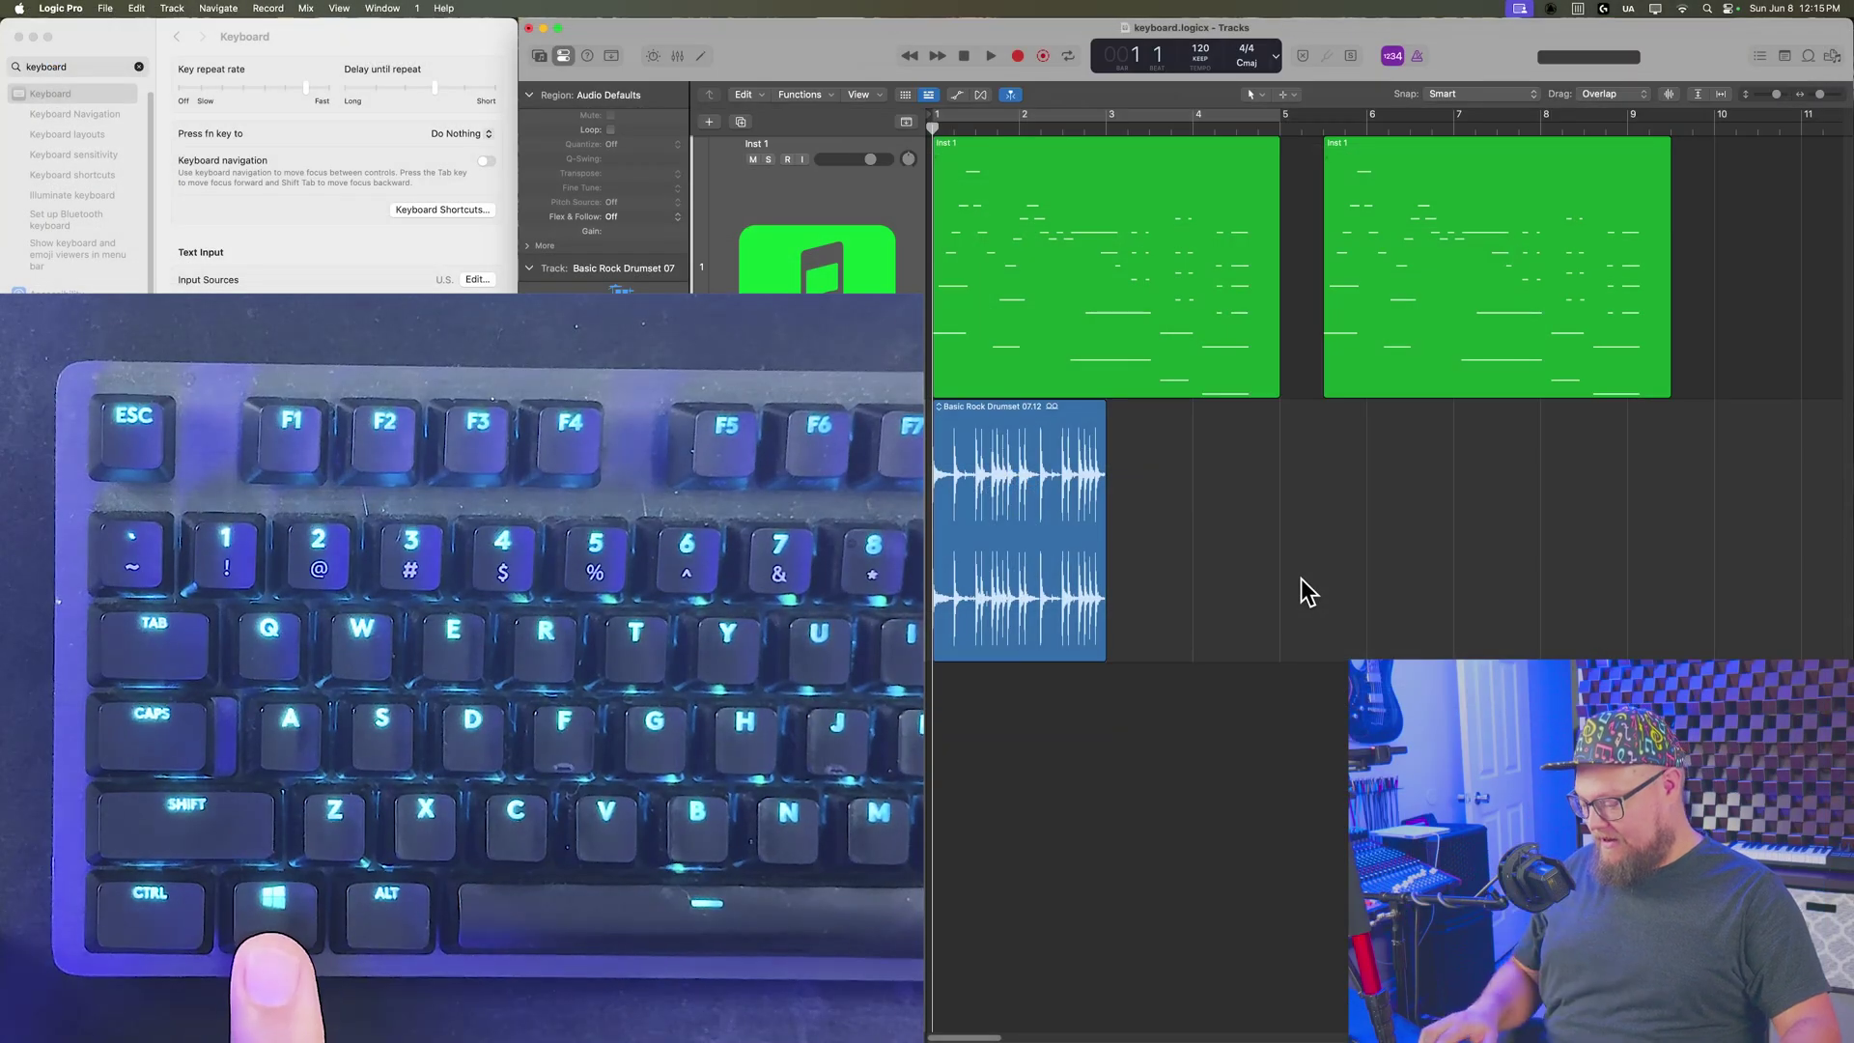
key("ctrl+alt")
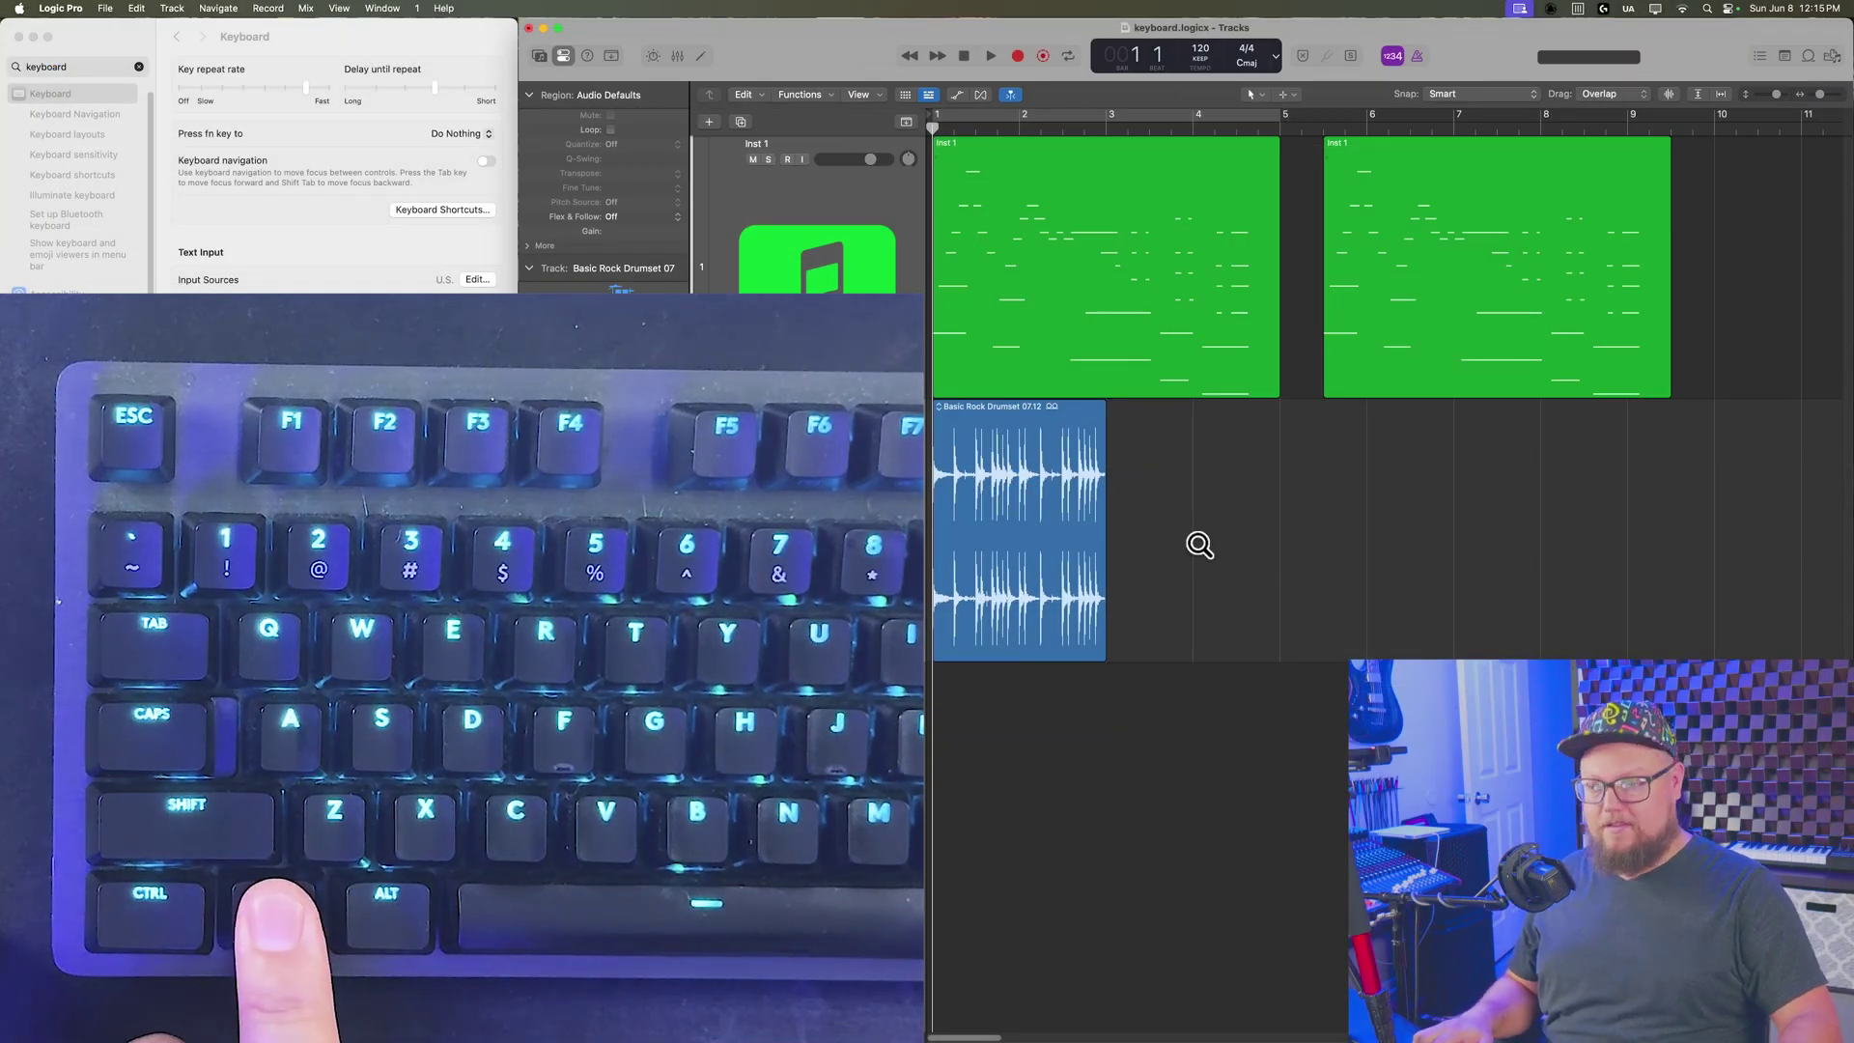
left_click_drag(1037, 489, 1335, 501)
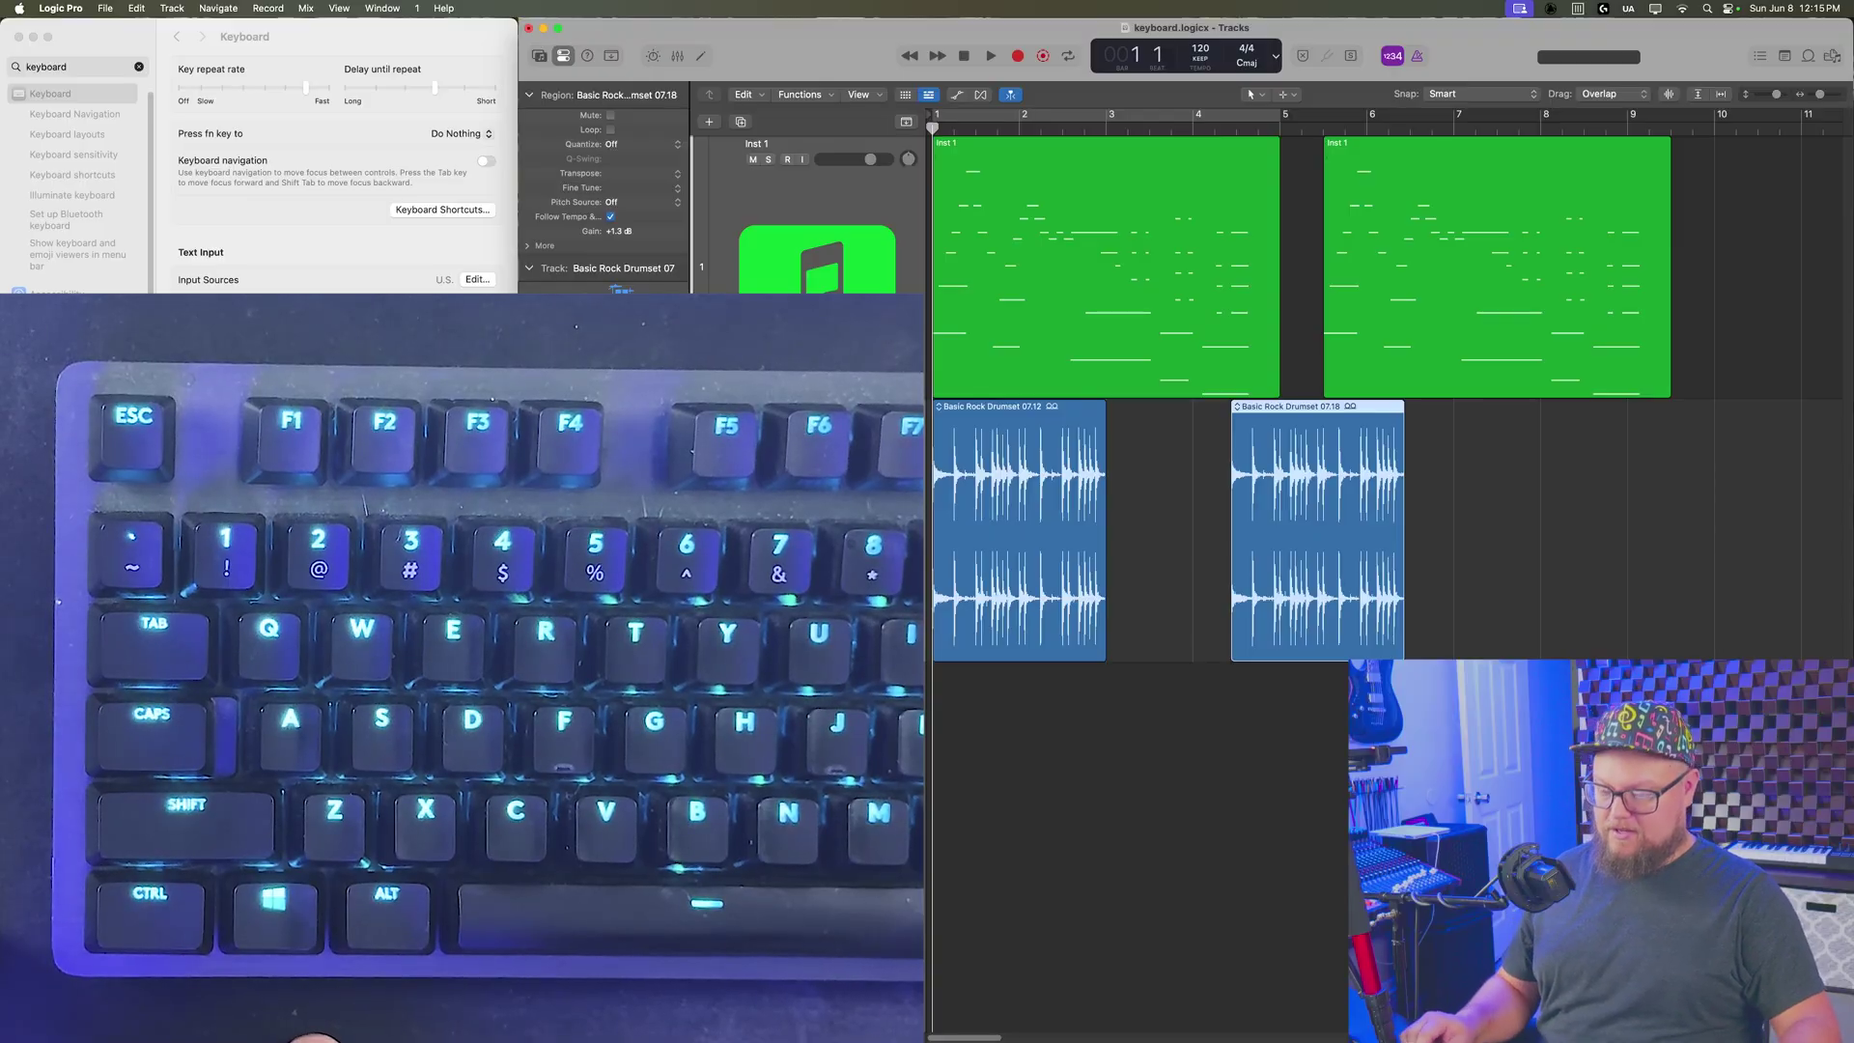
left_click(1497, 518)
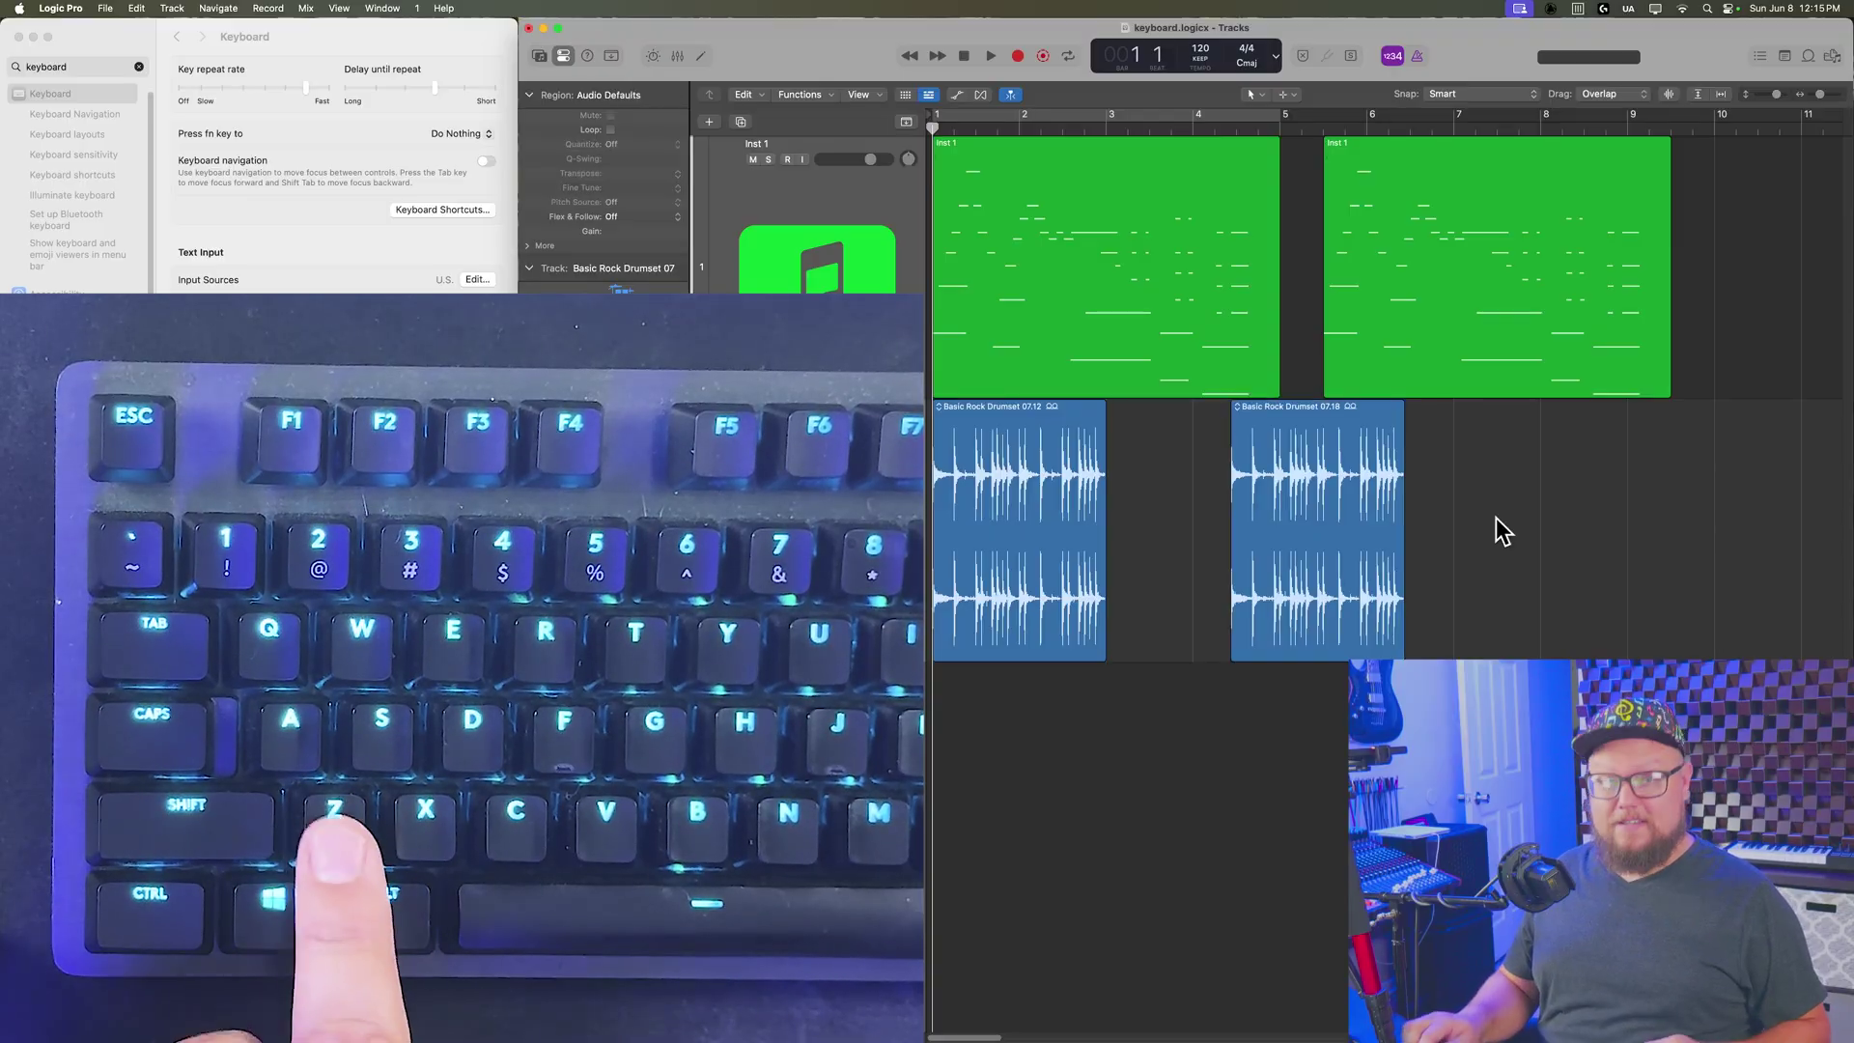
key("super+z")
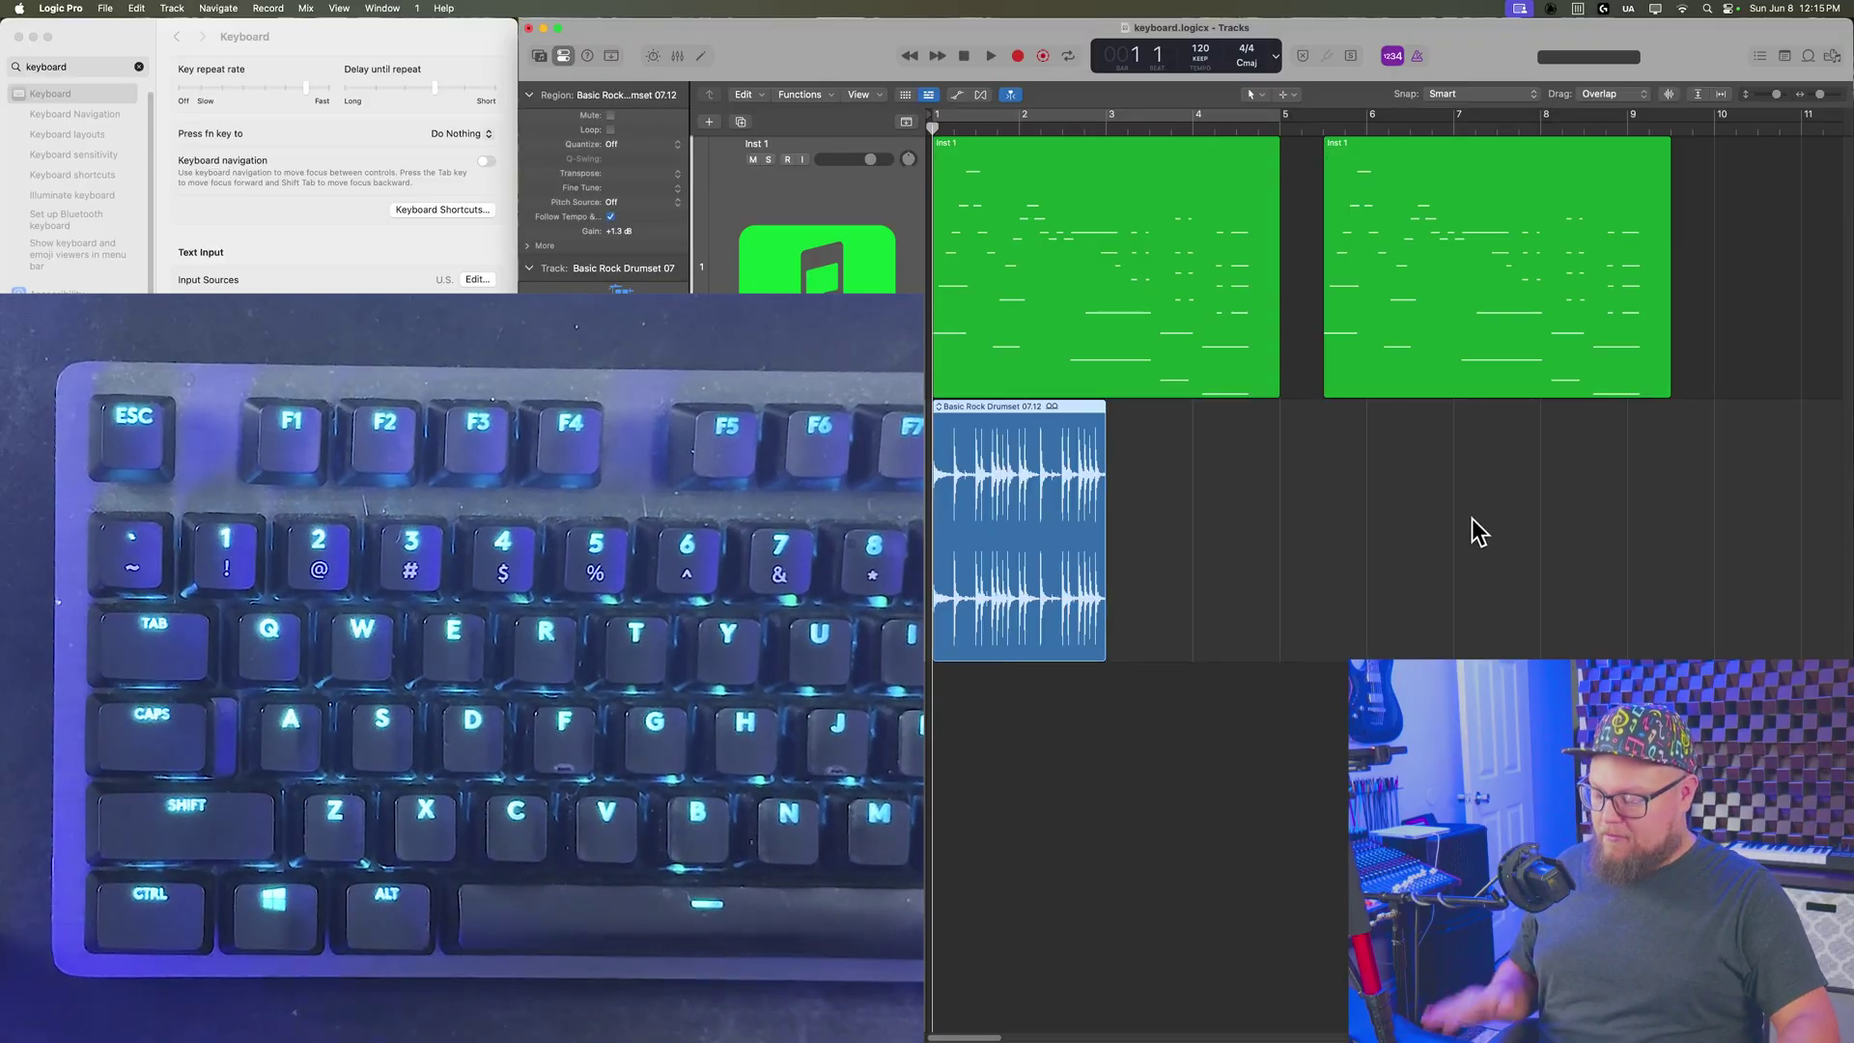